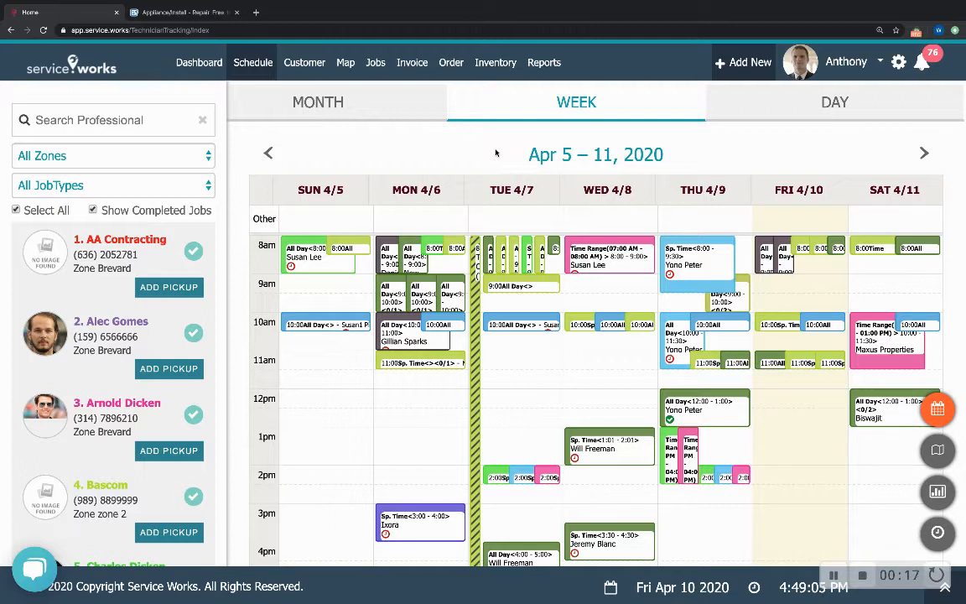
Open the inventory transfer and adjustment page and set the type to Inventory Adjustment
left_click(496, 62)
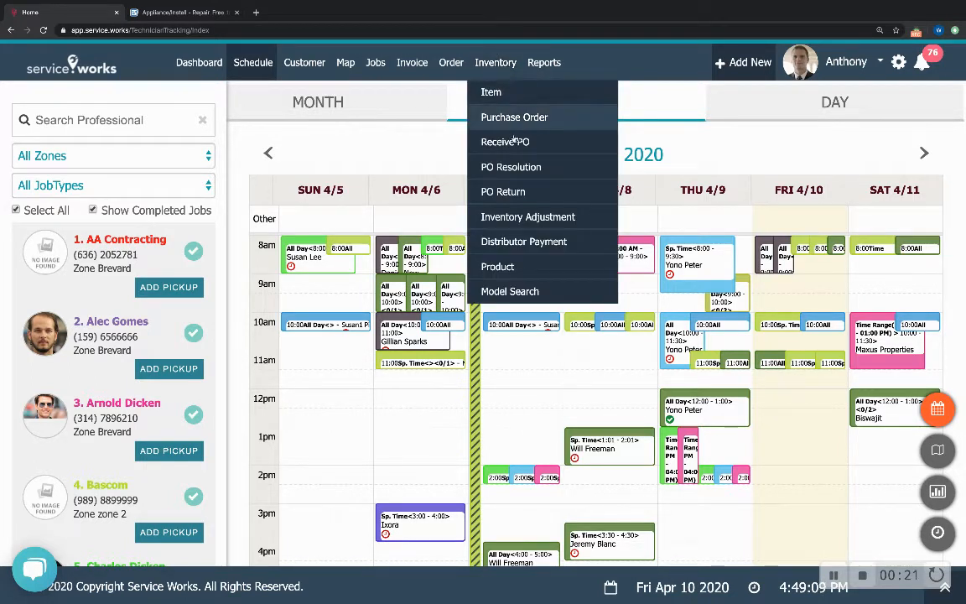
left_click(514, 217)
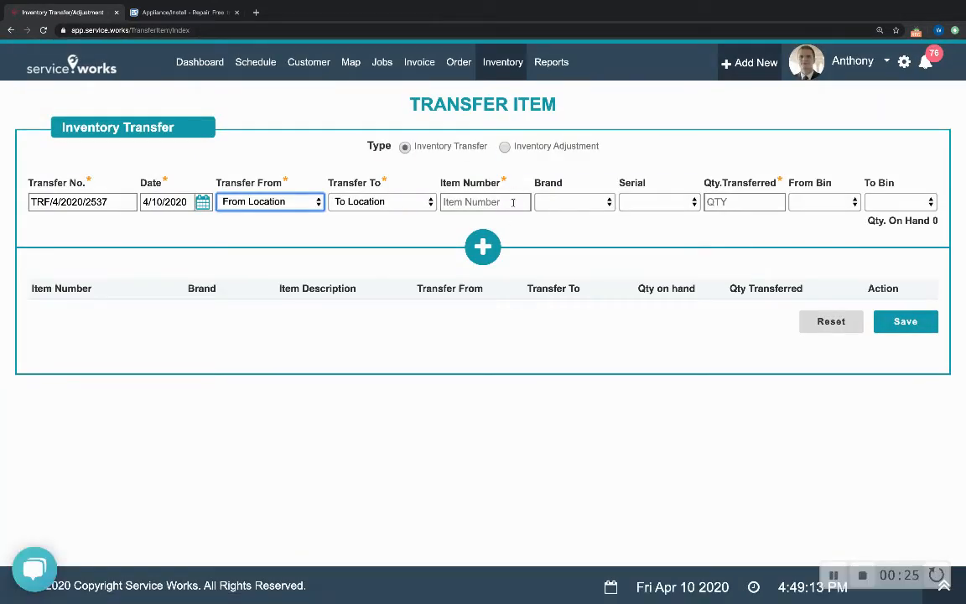
left_click(505, 147)
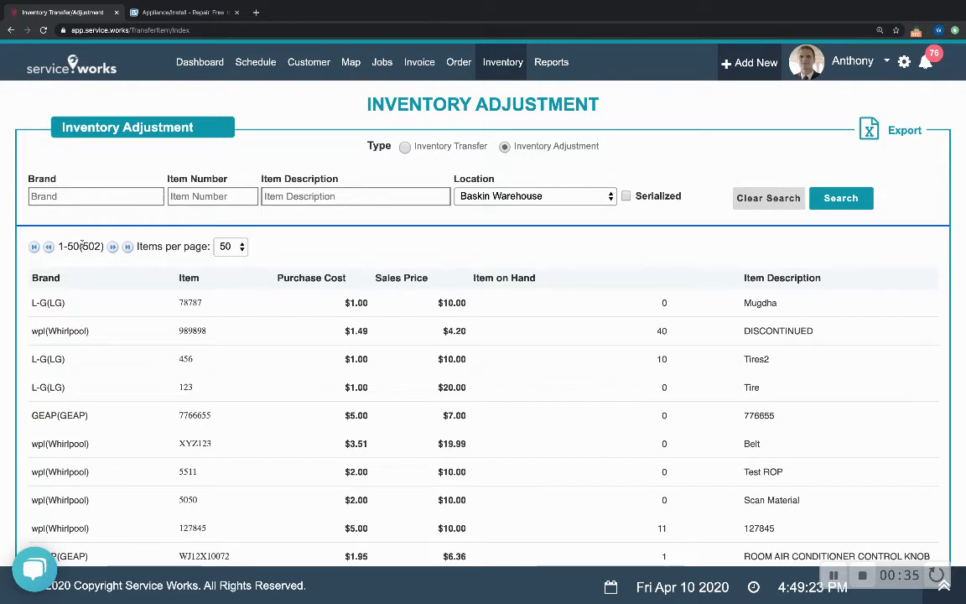
Review the item count and items-per-page choices, and search the inventory for the Baskin Warehouse location
left_click_drag(82, 246, 90, 245)
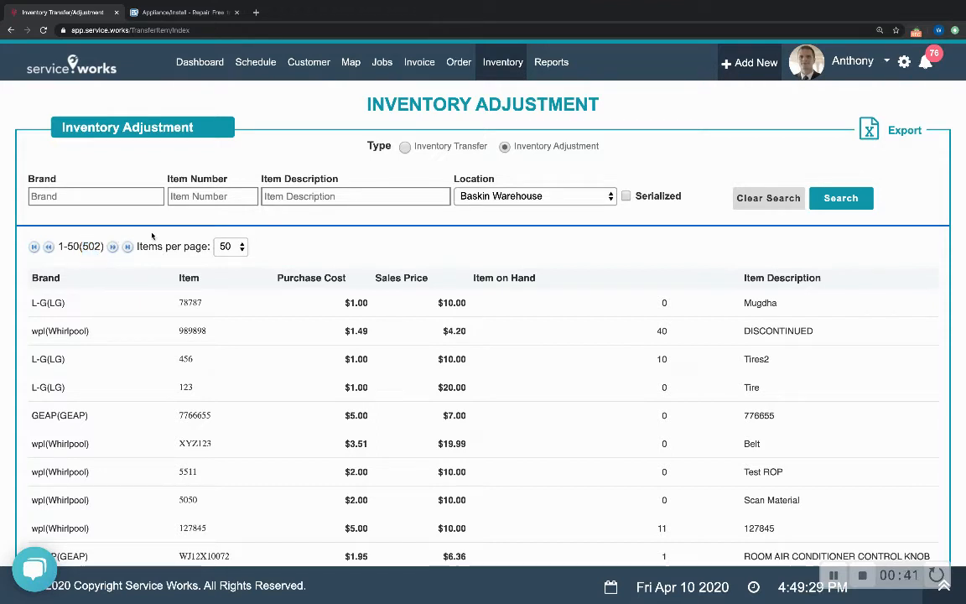
left_click(229, 247)
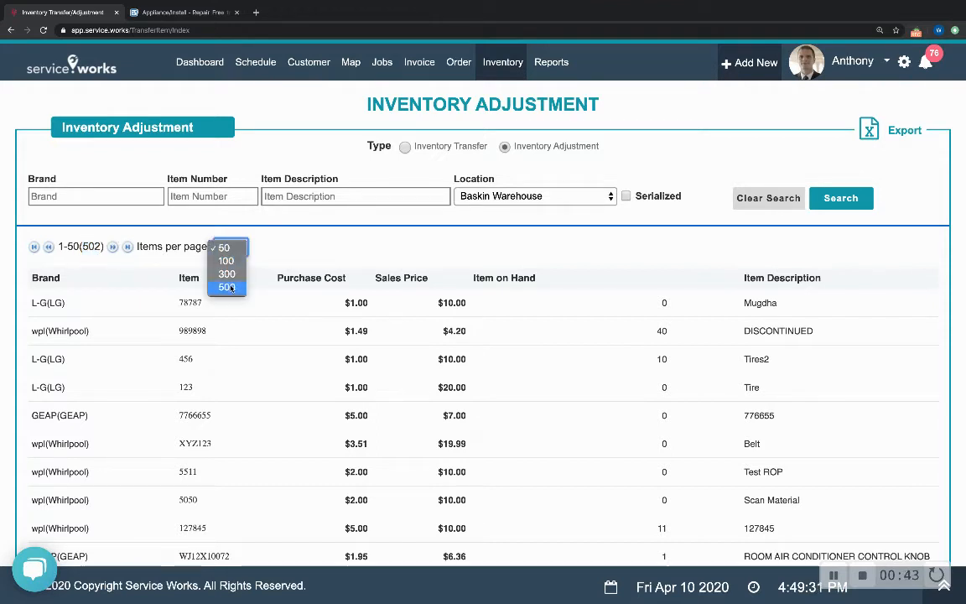
left_click(293, 266)
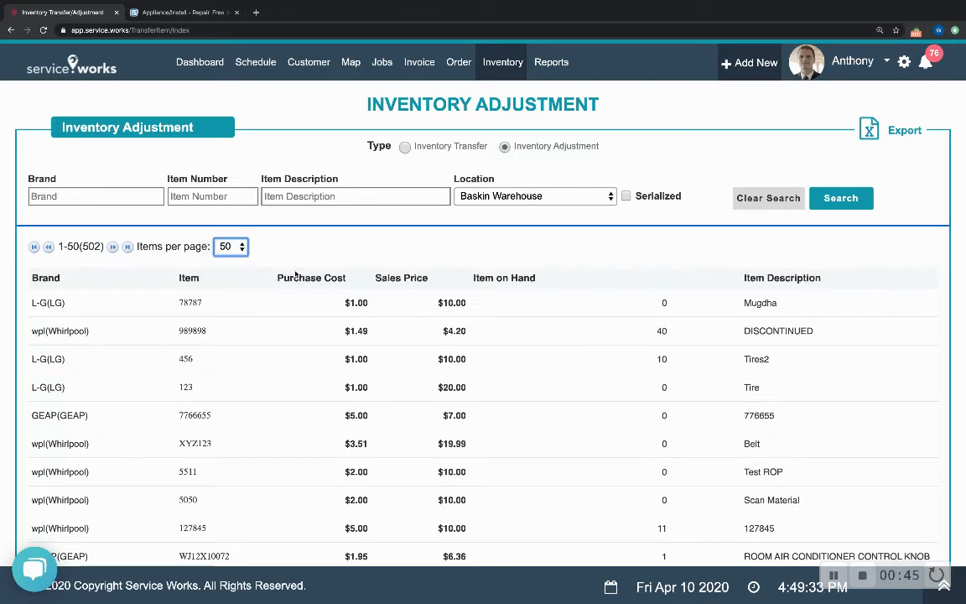
scroll(295, 308, "down", 3)
scroll(295, 309, "up", 3)
left_click(828, 206)
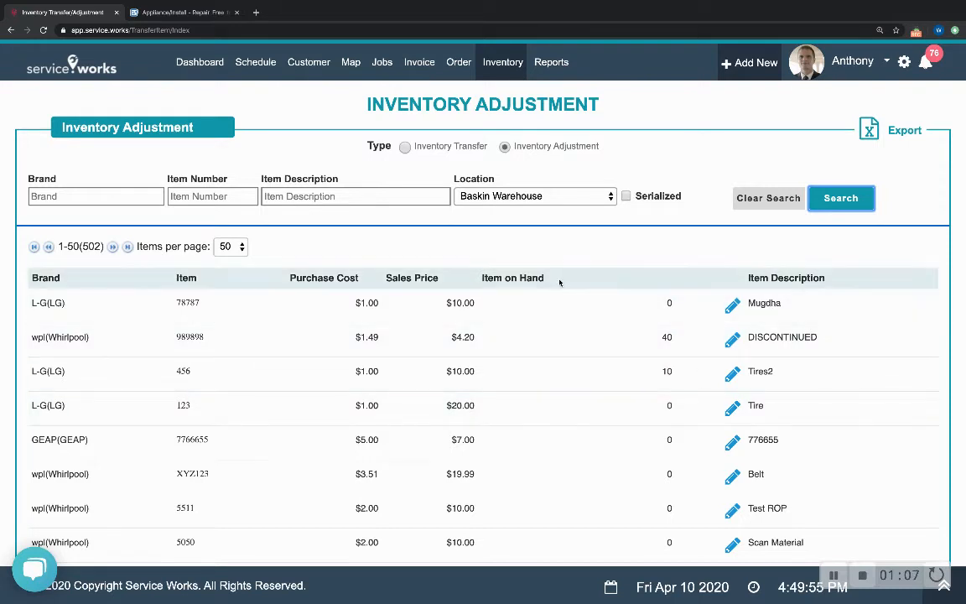
Filter the inventory list by the Cash location and check the on-hand quantity of Whirlpool item 989898
left_click(502, 198)
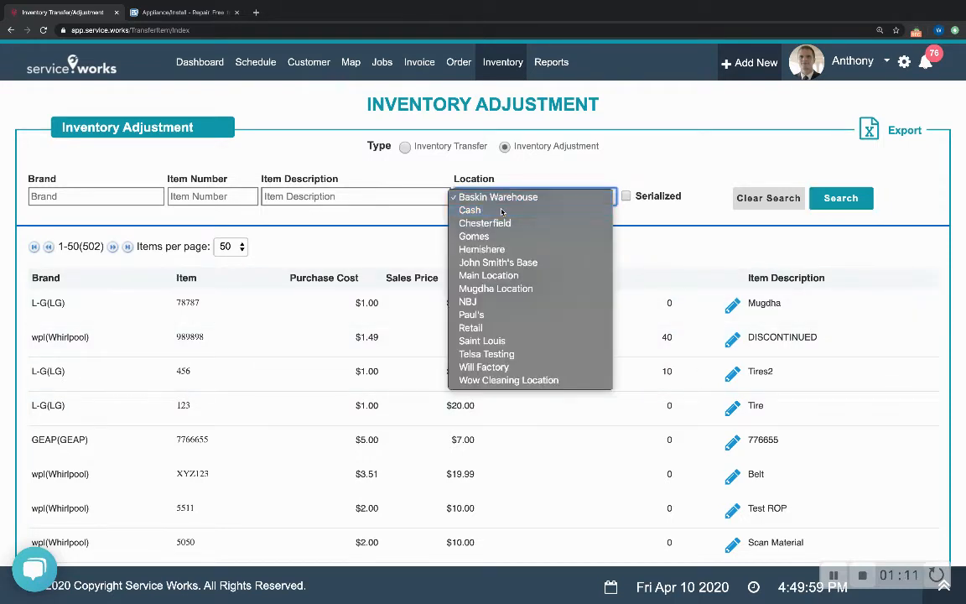
left_click(505, 209)
left_click(525, 230)
left_click(825, 199)
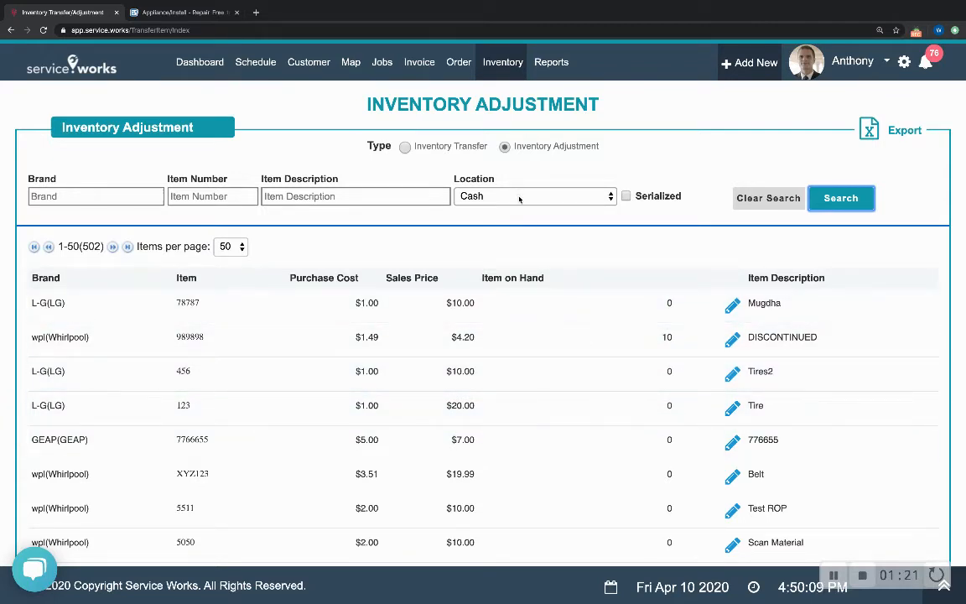
left_click_drag(673, 339, 664, 337)
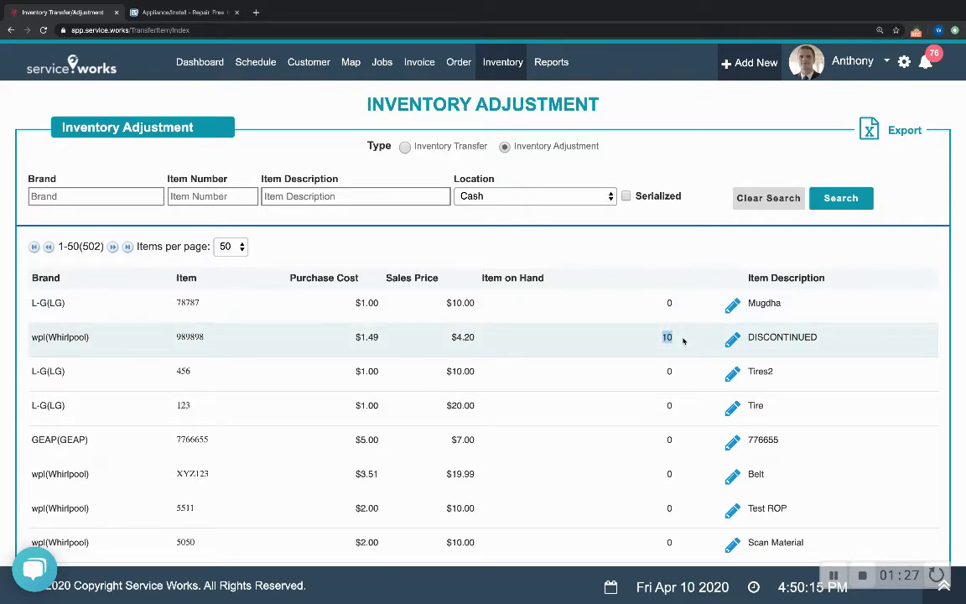
Filter the inventory list by Baskin Warehouse and check the on-hand quantity of Whirlpool item 989898
left_click(522, 194)
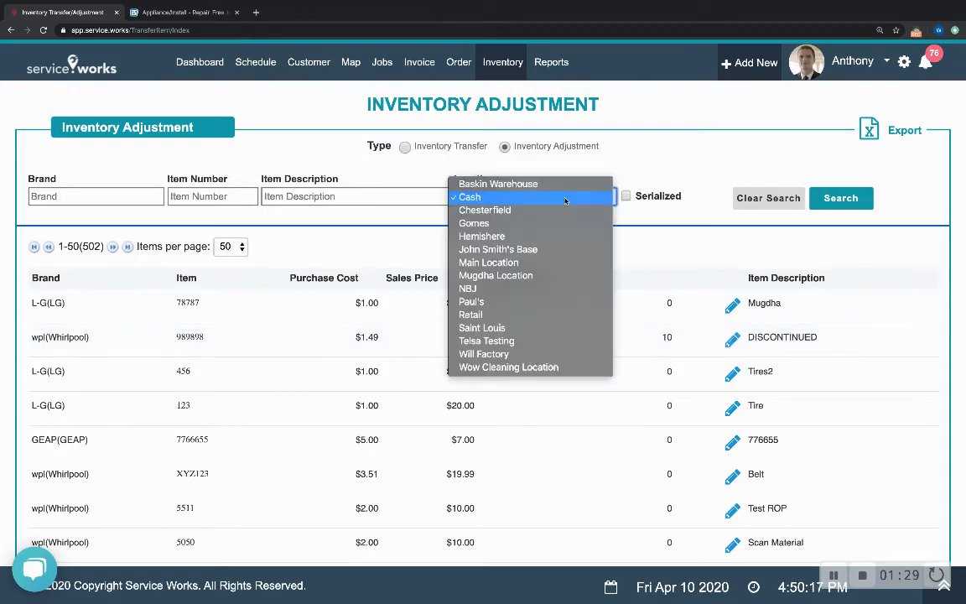
left_click(561, 188)
left_click(837, 200)
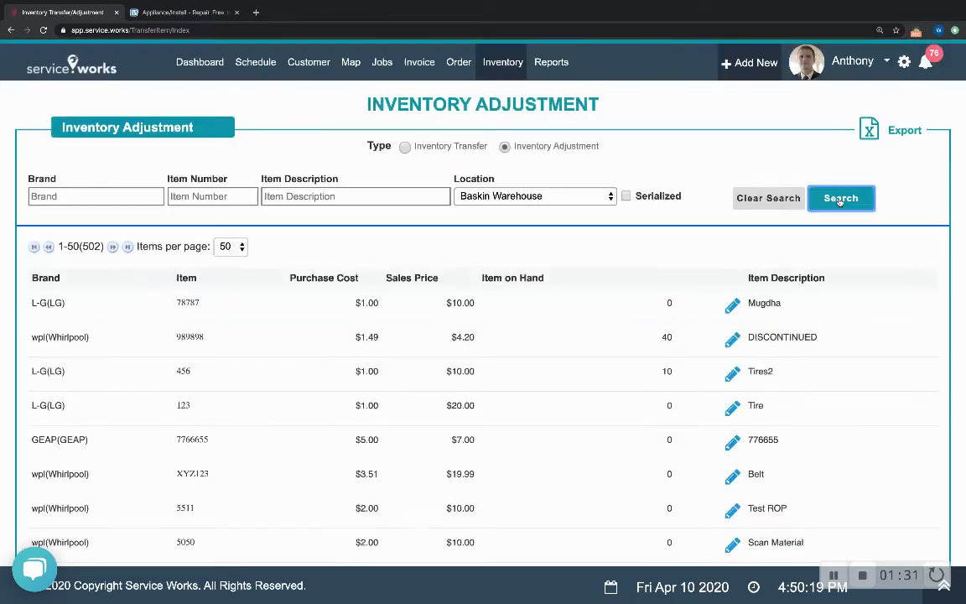
left_click_drag(682, 338, 662, 338)
left_click(657, 342)
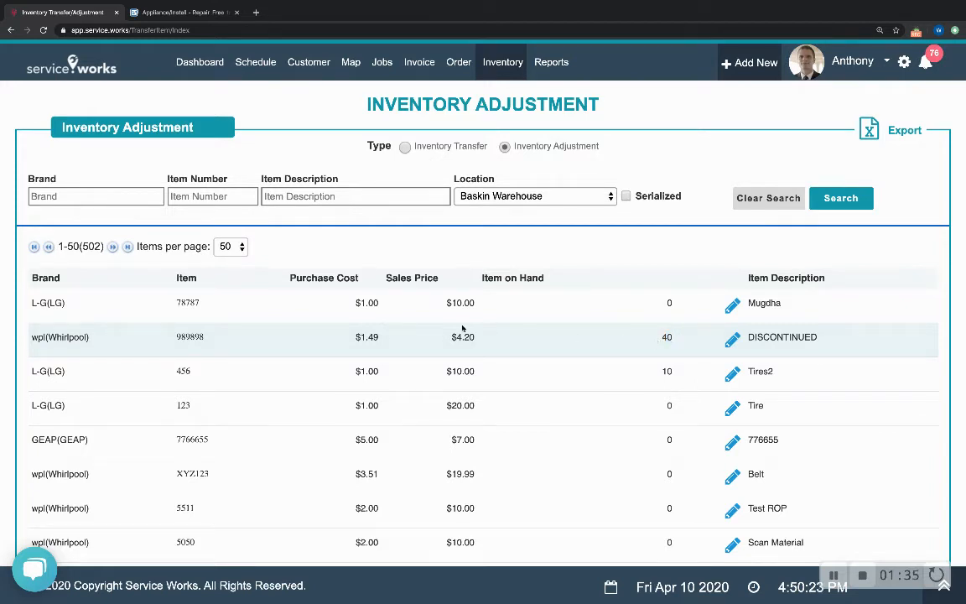
left_click_drag(210, 339, 177, 338)
left_click(233, 345)
Open Whirlpool item 989898 for editing from the inventory item list and go to its stock-by-location table
mouse_move(494, 72)
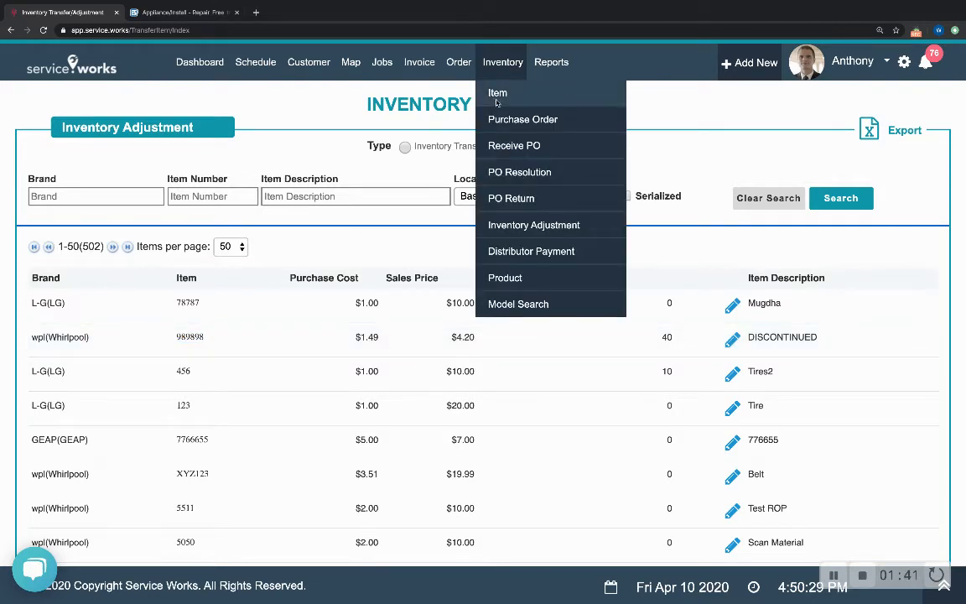
left_click(497, 94)
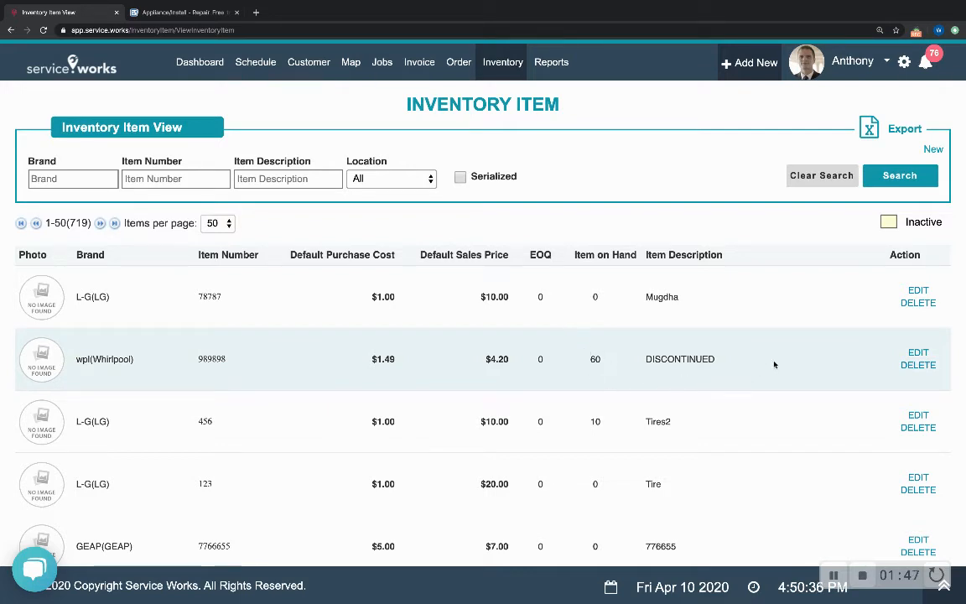
left_click(920, 353)
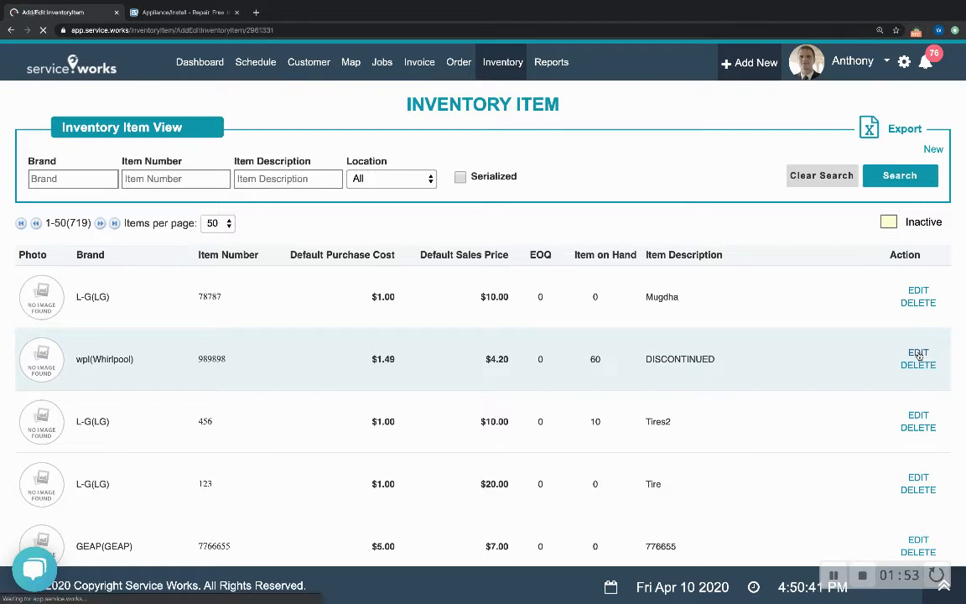
scroll(755, 271, "down", 1)
scroll(755, 271, "down", 6)
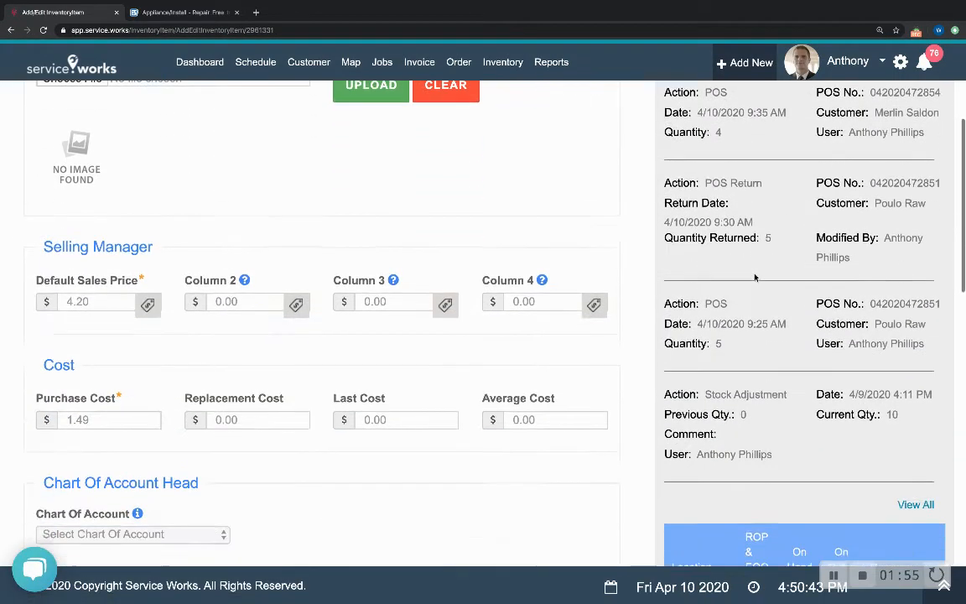
scroll(755, 275, "down", 1)
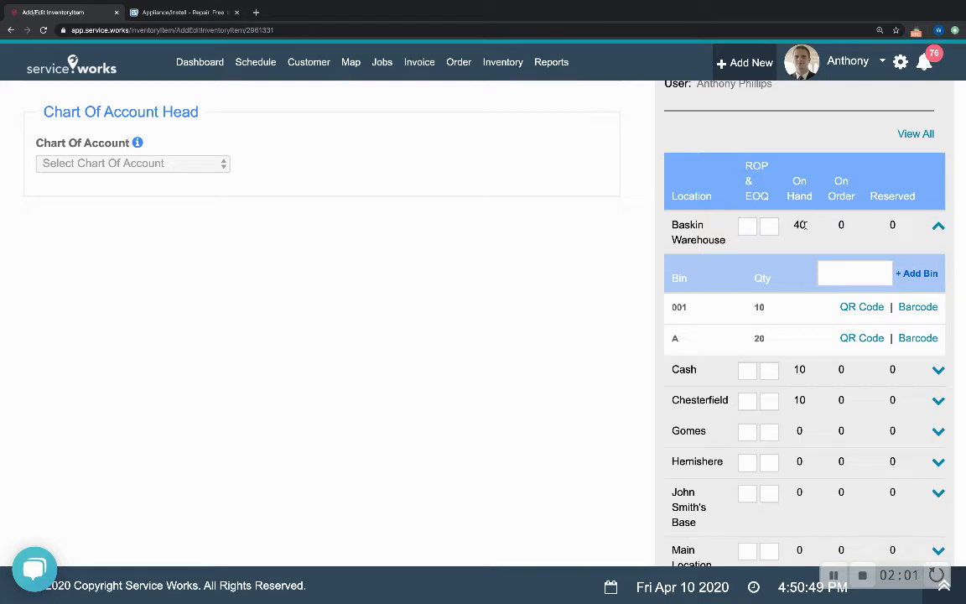
Examine the Baskin Warehouse on-hand quantity and how it is split between bins 001 and A
left_click_drag(801, 224, 795, 224)
left_click(822, 238)
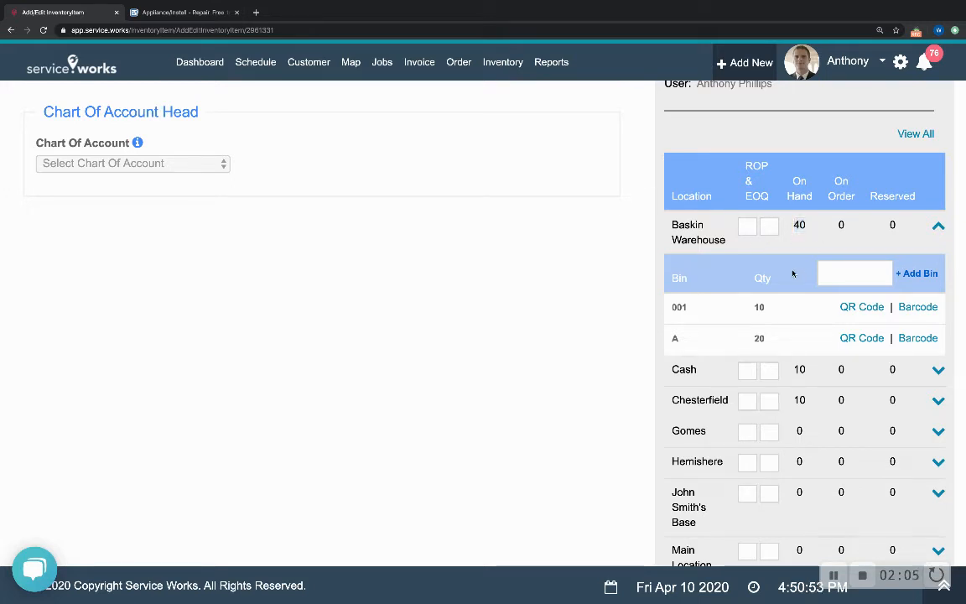
left_click_drag(767, 307, 754, 307)
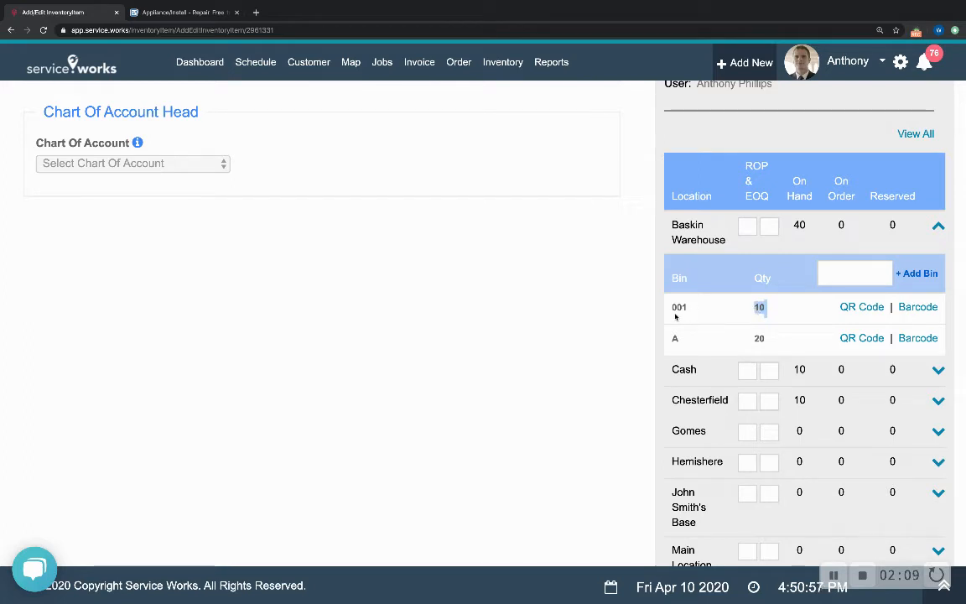
left_click(705, 309)
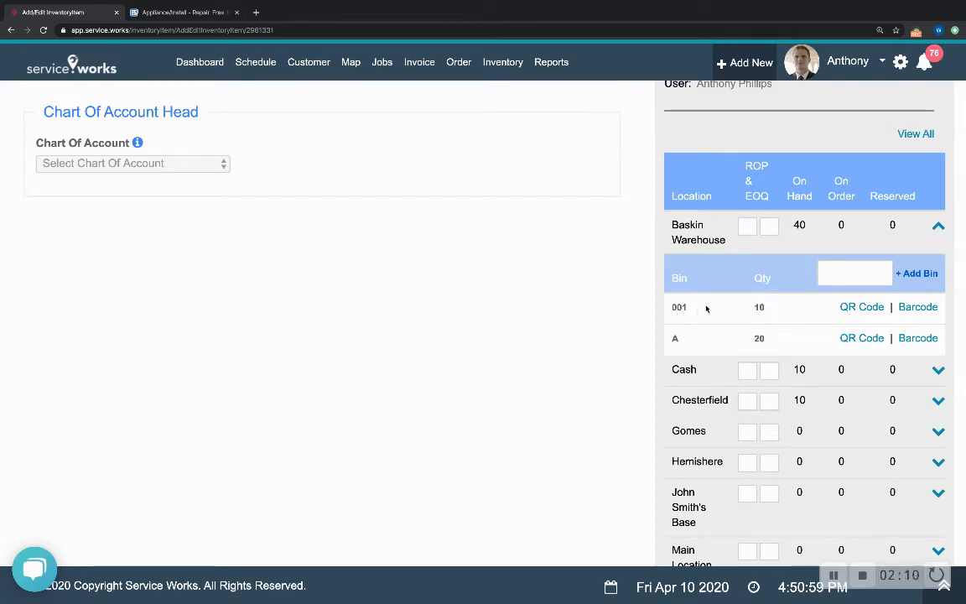
double_click(757, 339)
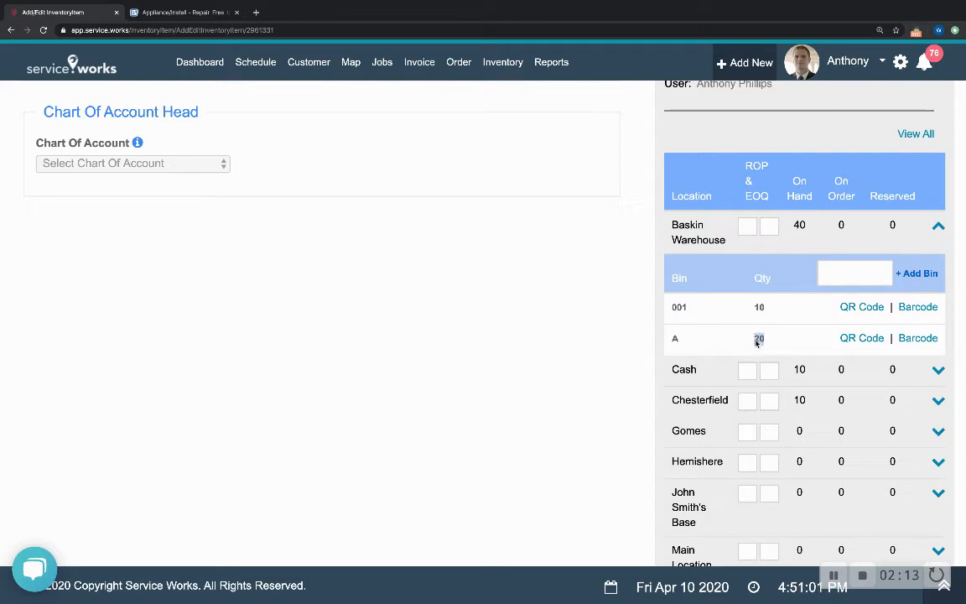
left_click(724, 340)
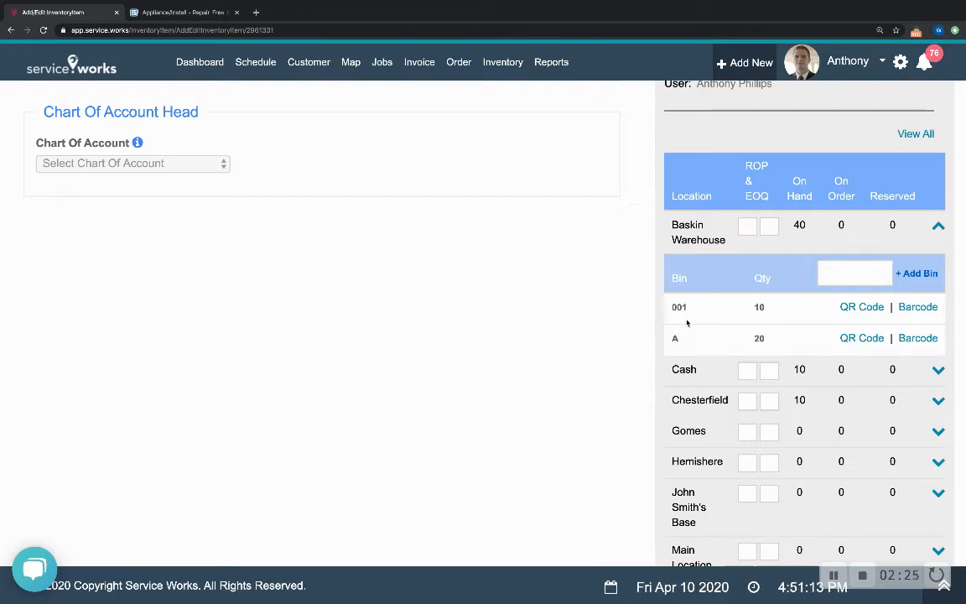
left_click_drag(689, 311, 672, 309)
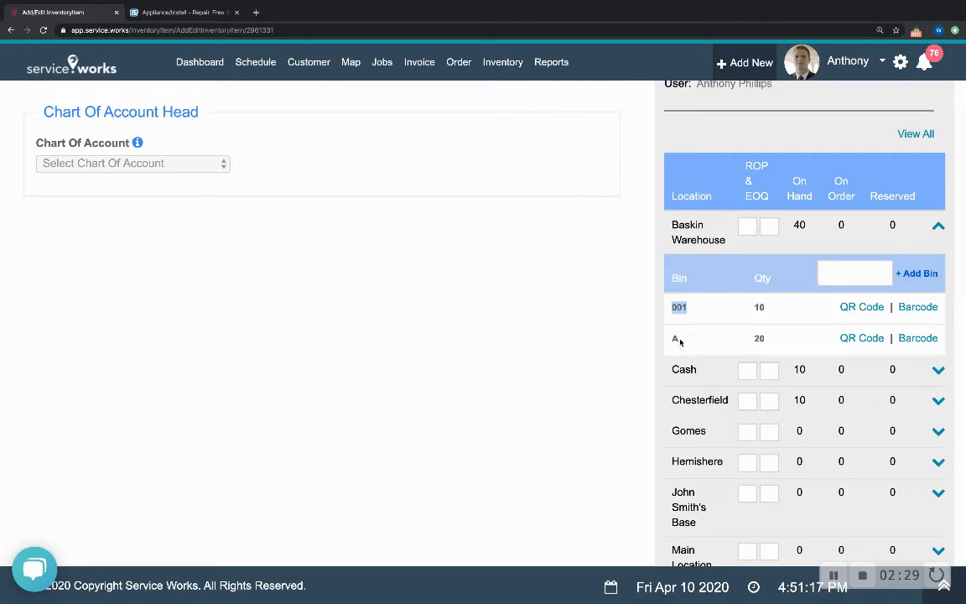
double_click(675, 339)
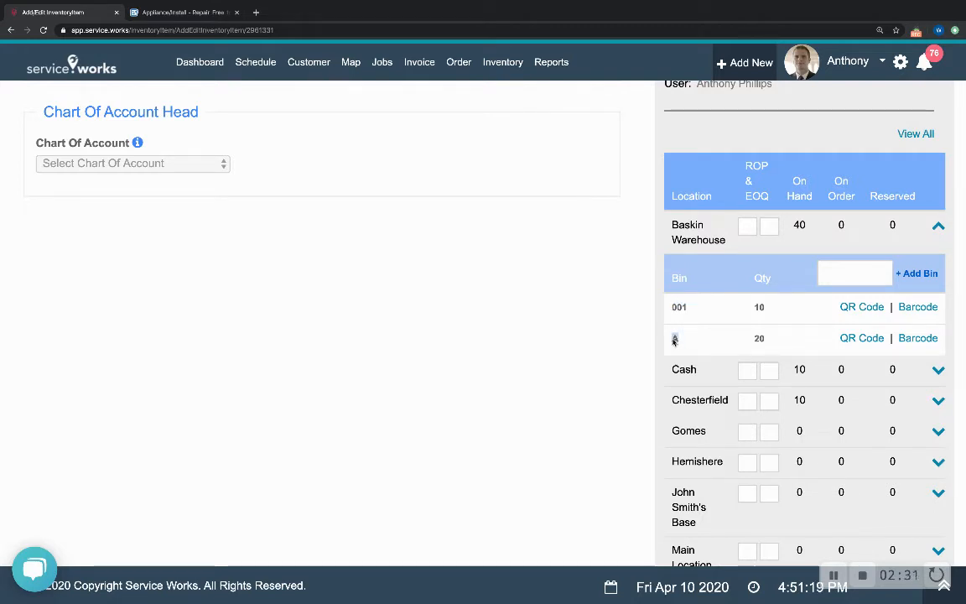
left_click(708, 341)
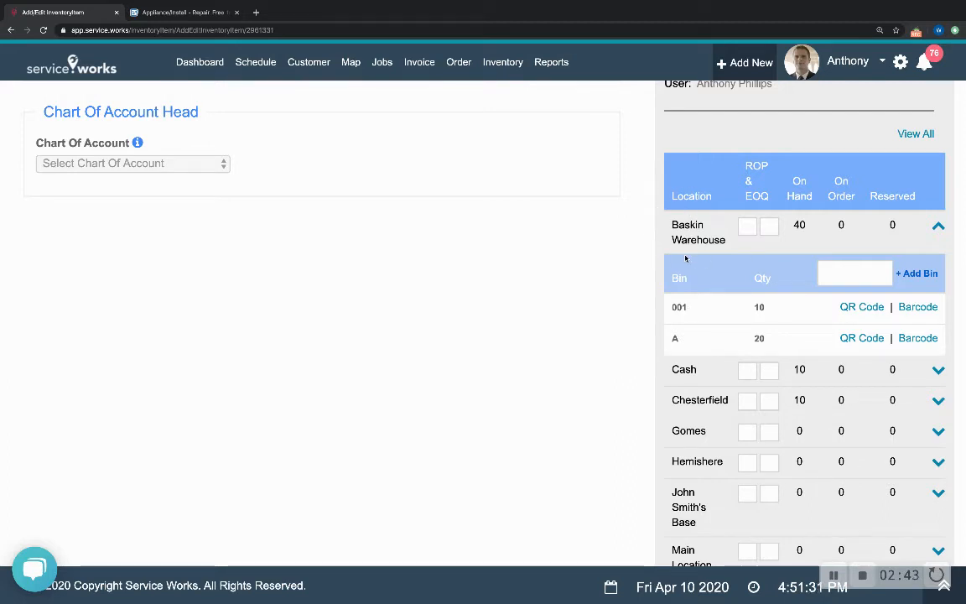
Check the on-hand quantities and bins of the Cash and Chesterfield locations, then show the Baskin Warehouse bins again
scroll(744, 354, "down", 1)
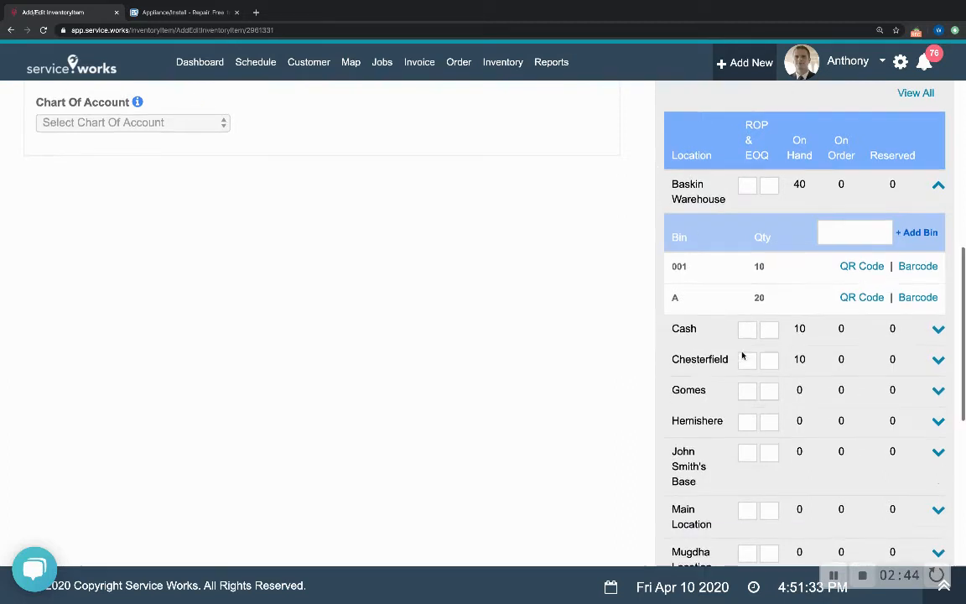
double_click(800, 325)
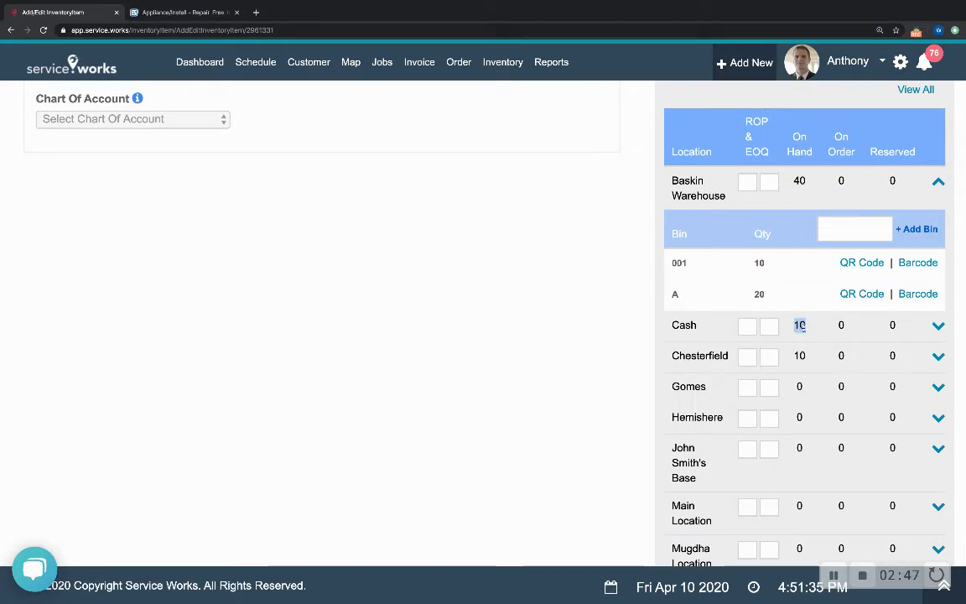
left_click(938, 326)
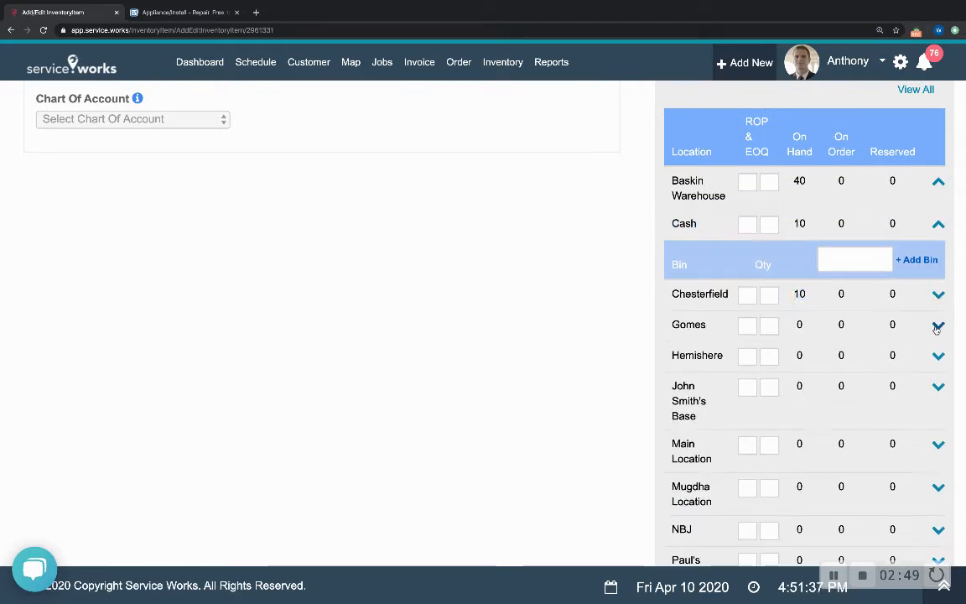
double_click(799, 294)
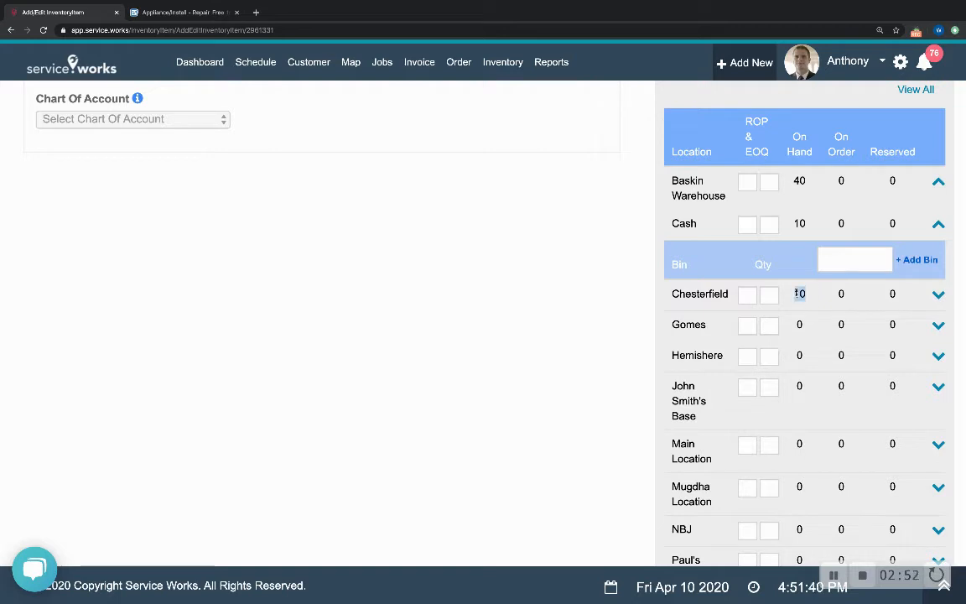
left_click(937, 294)
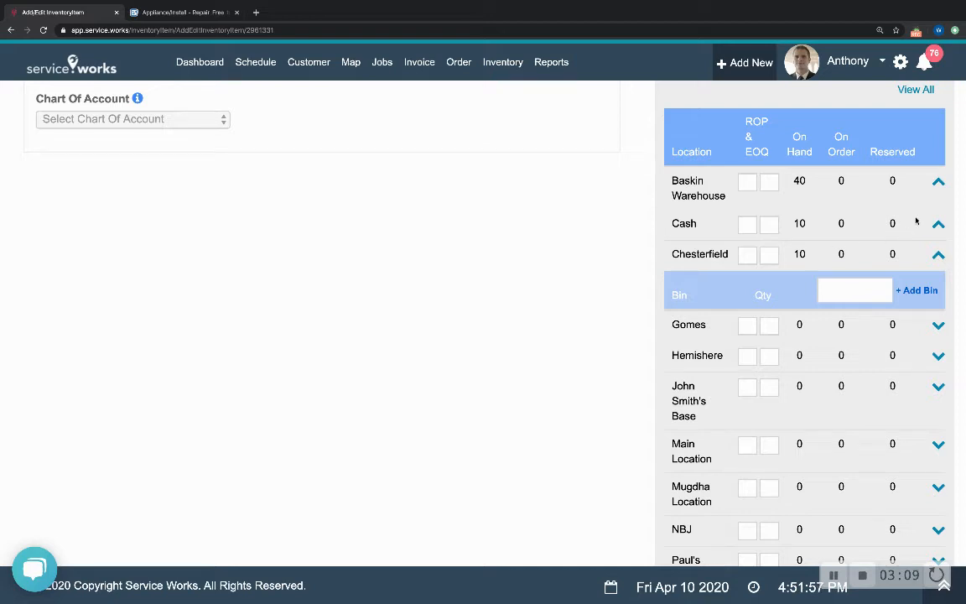
left_click(939, 181)
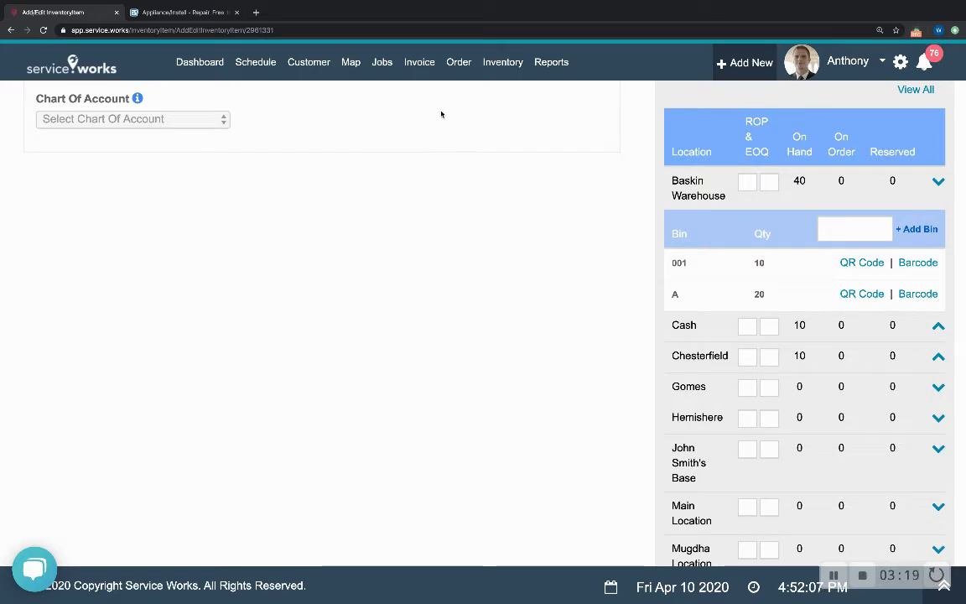
Return to the Inventory Adjustment type and list the items at Baskin Warehouse
mouse_move(452, 66)
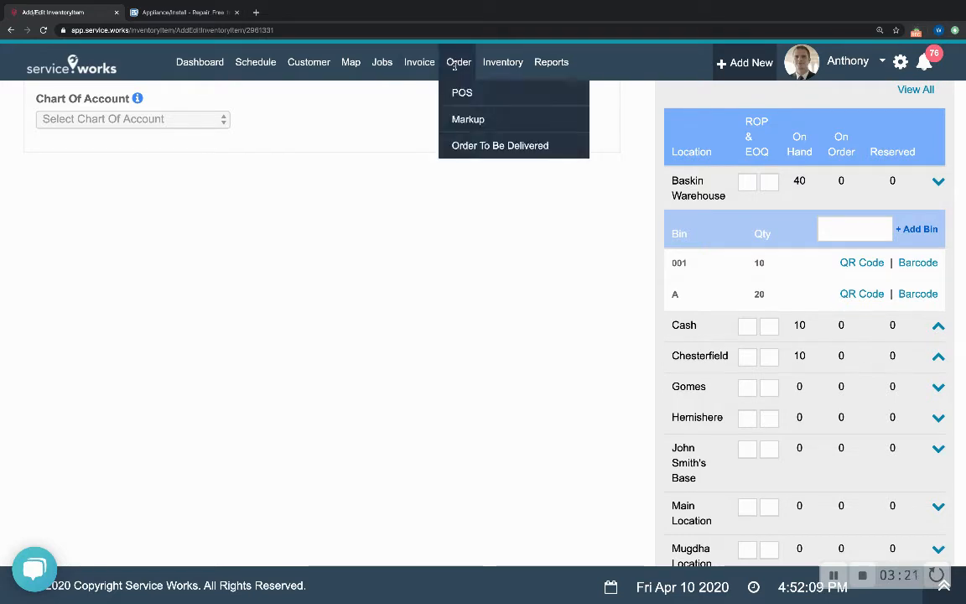
mouse_move(502, 62)
left_click(507, 225)
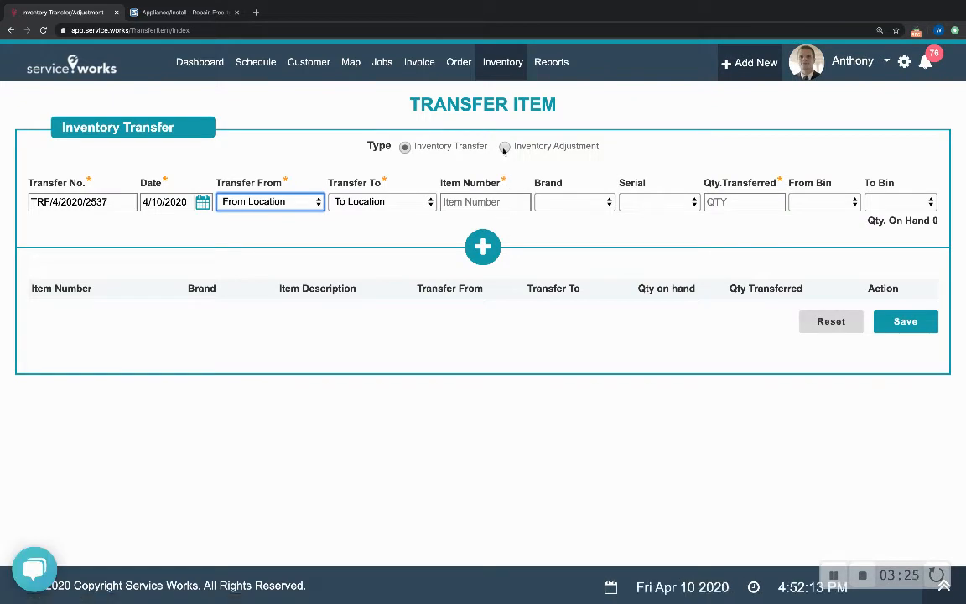
left_click(504, 148)
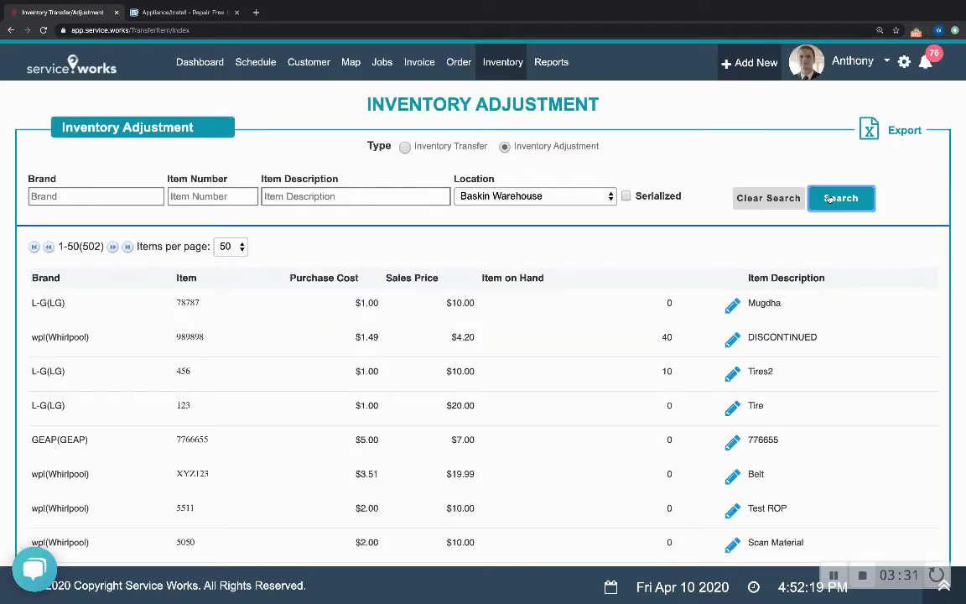
For Whirlpool item 989898, set the unassigned quantity to 0 and bin 001 to 20, and save the adjustment
left_click(734, 340)
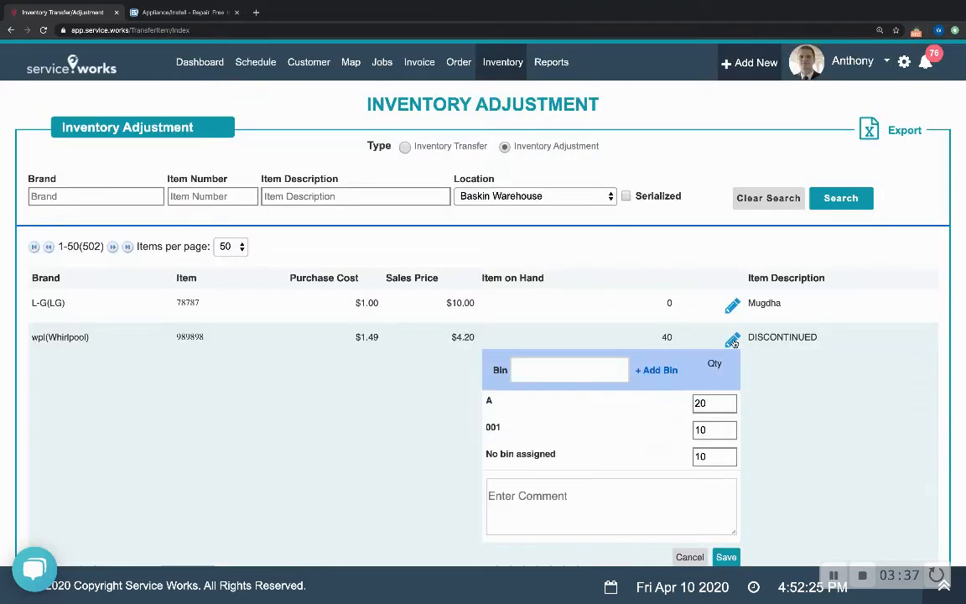
scroll(766, 379, "down", 1)
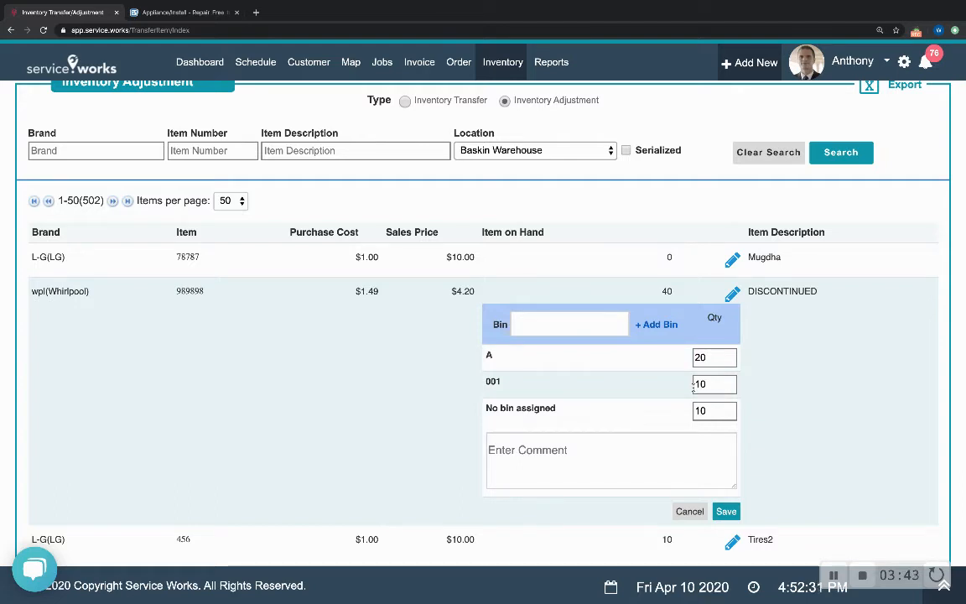
left_click(702, 411)
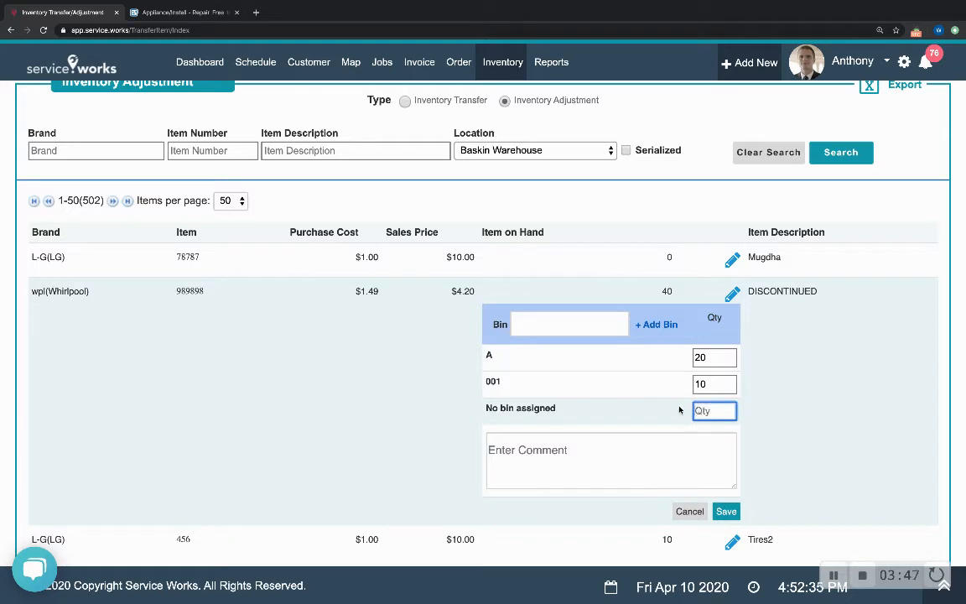
left_click(690, 384)
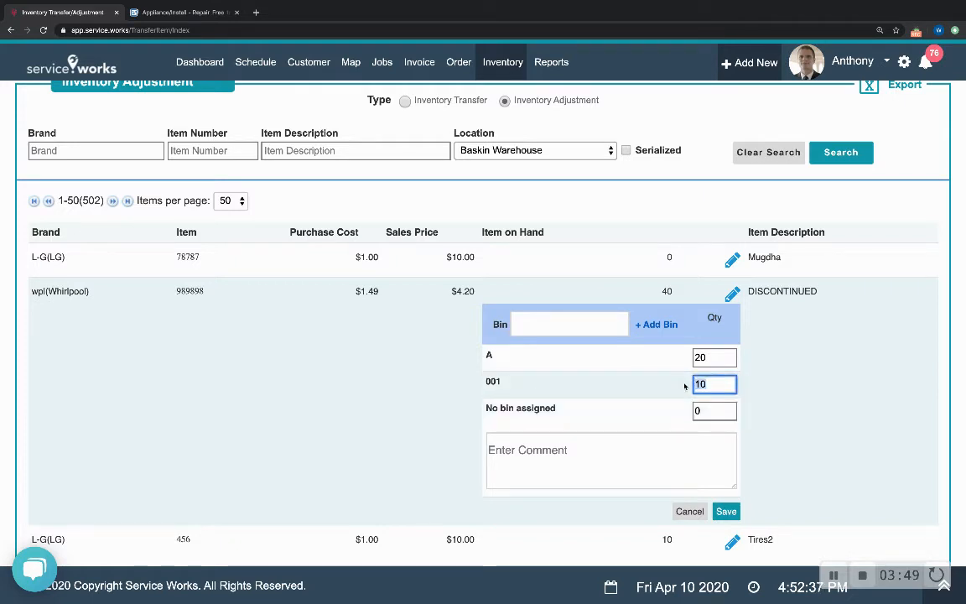
key("BackSpace")
key("BackSpace")
type("20")
left_click(727, 510)
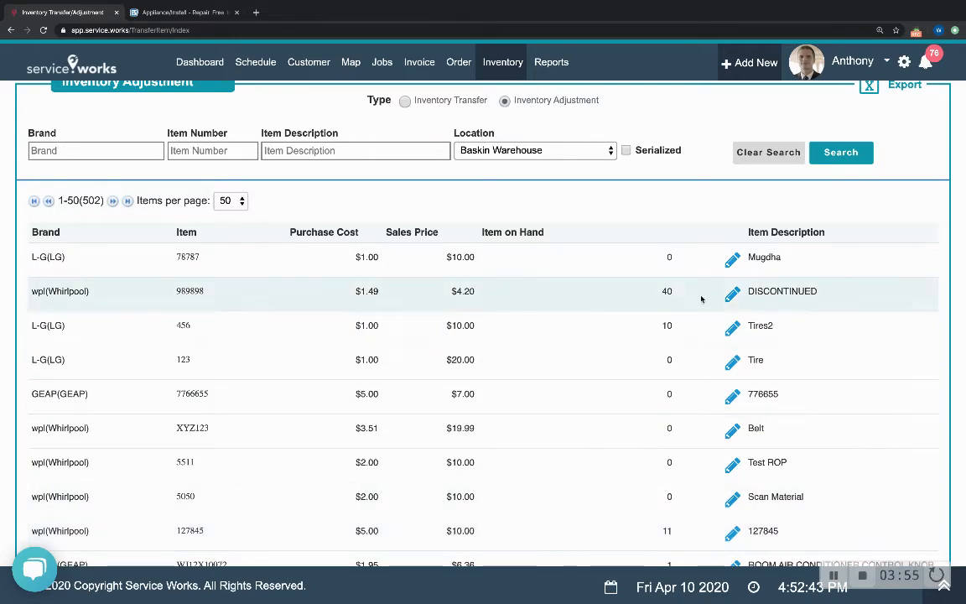
Reopen Whirlpool item 989898 to check its bin quantities and examine which bins can be added at Baskin Warehouse
left_click(732, 295)
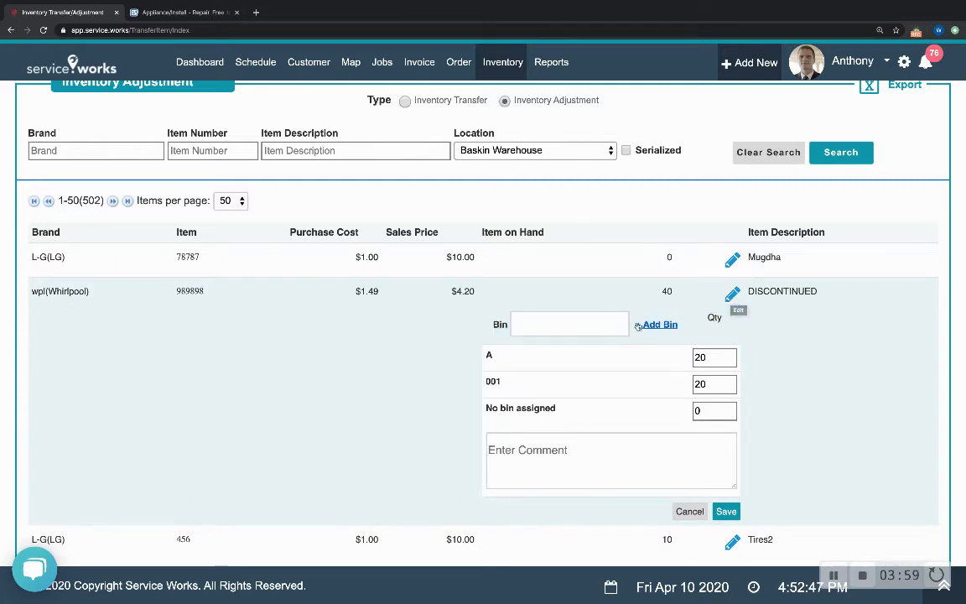
left_click(561, 326)
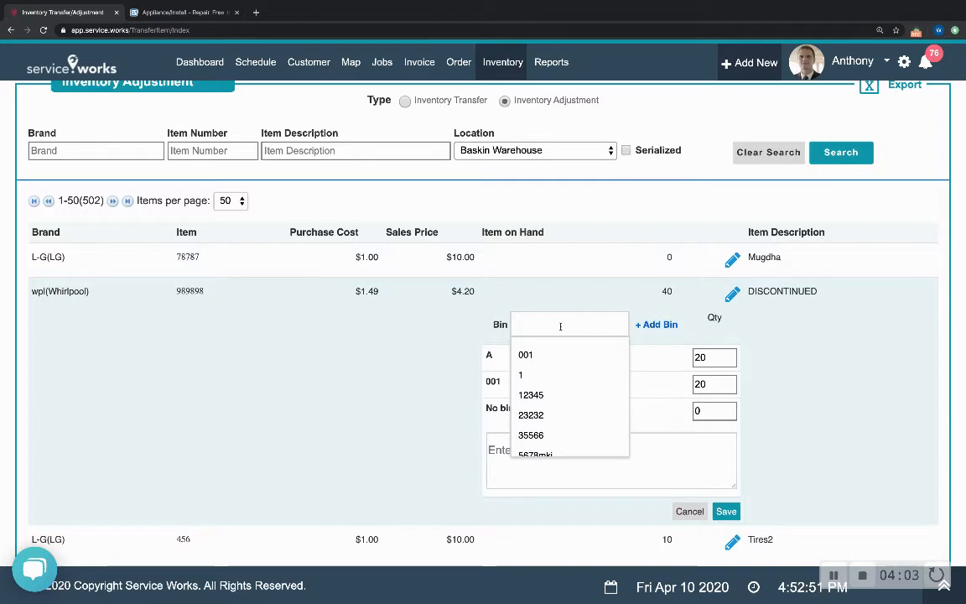
scroll(561, 362, "down", 2)
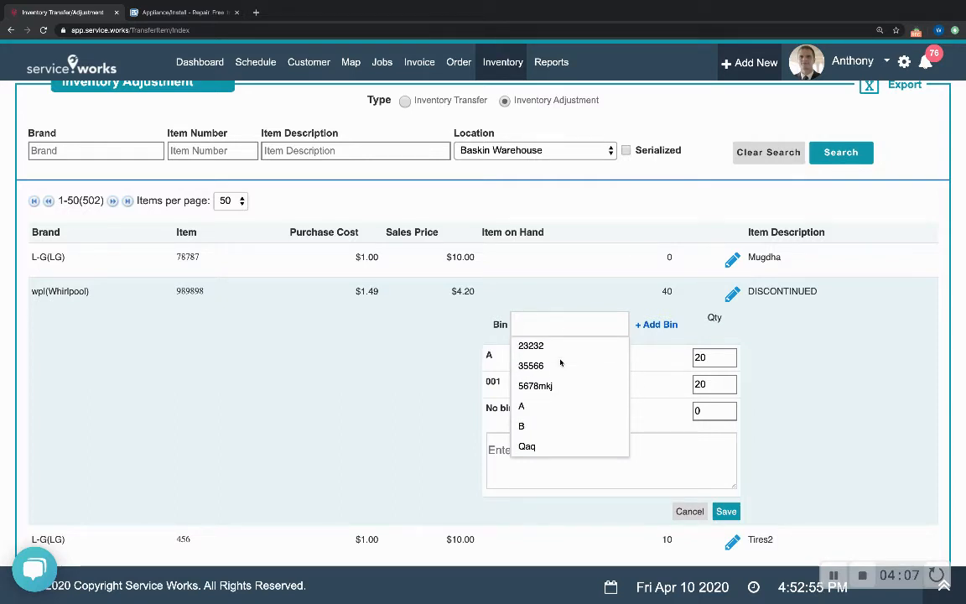
scroll(560, 362, "up", 2)
scroll(561, 363, "down", 2)
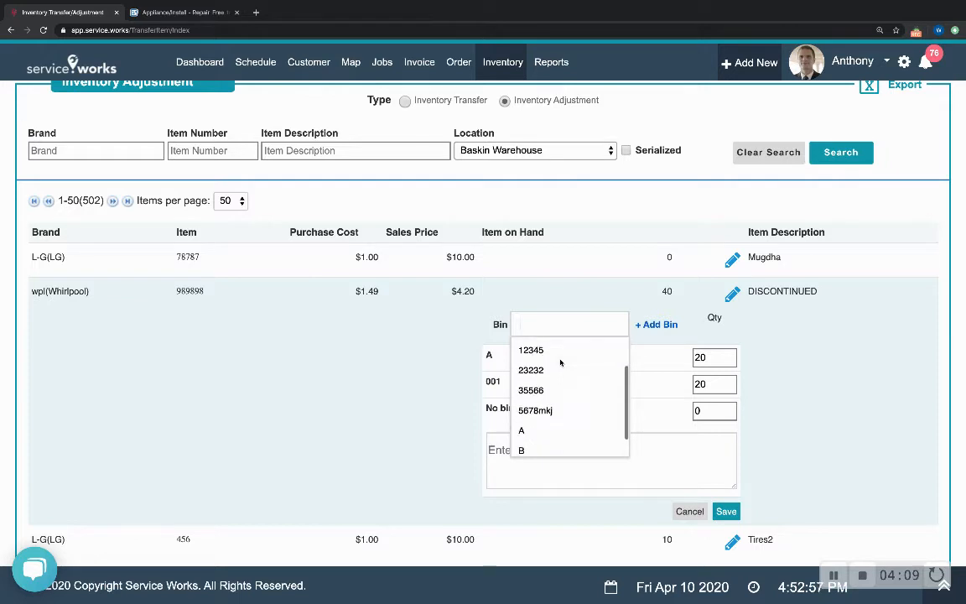
scroll(561, 363, "up", 2)
scroll(561, 363, "down", 3)
left_click(796, 367)
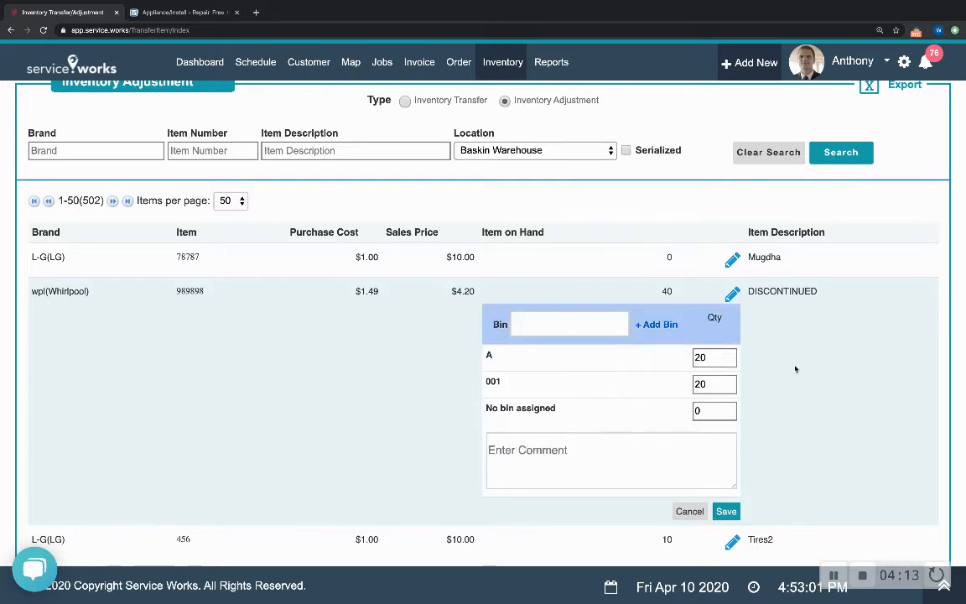
Go to the location list in the inventory settings and open the Baskin Warehouse details with its bins for editing
left_click(903, 63)
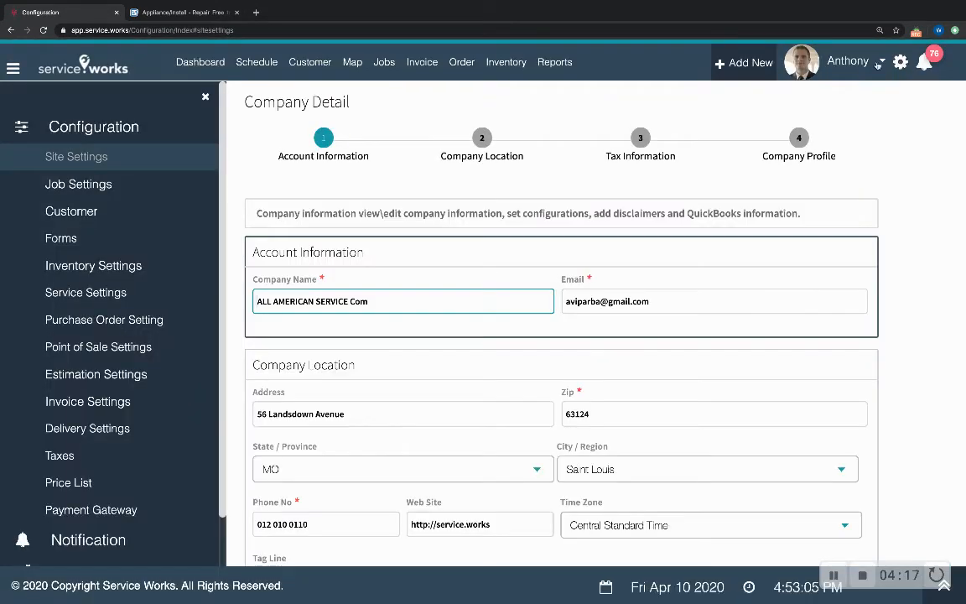
scroll(84, 335, "down", 1)
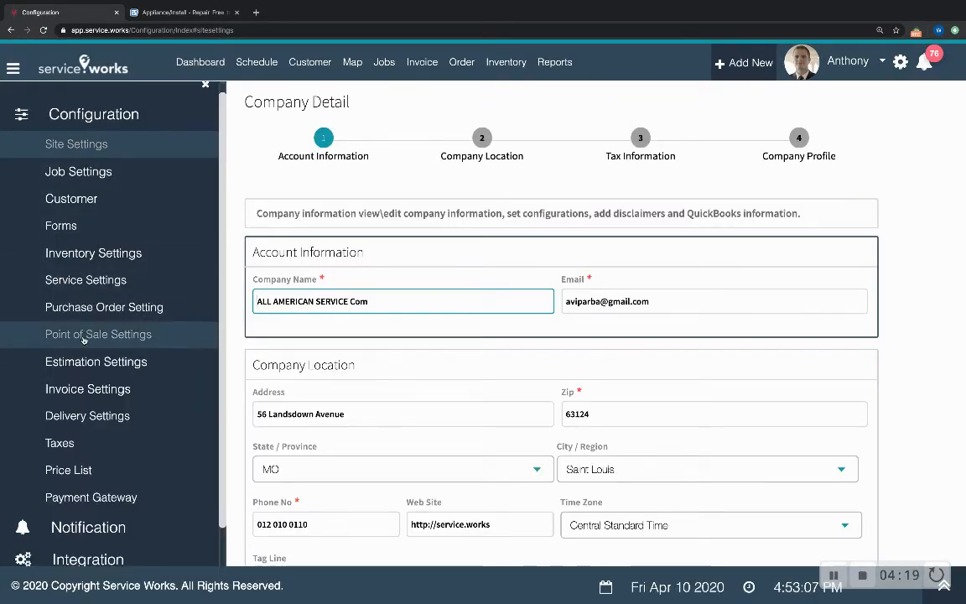
left_click(100, 241)
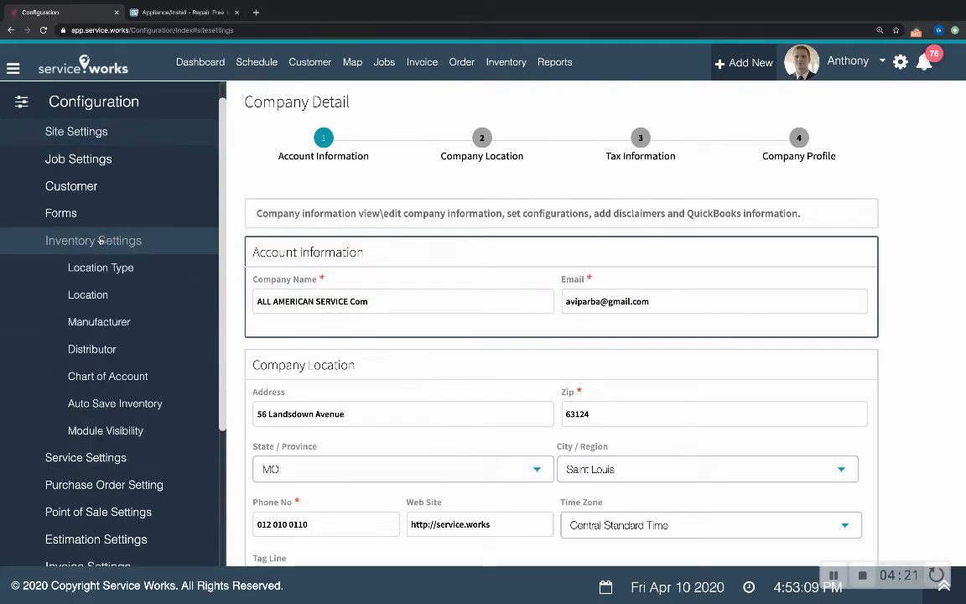
left_click(105, 296)
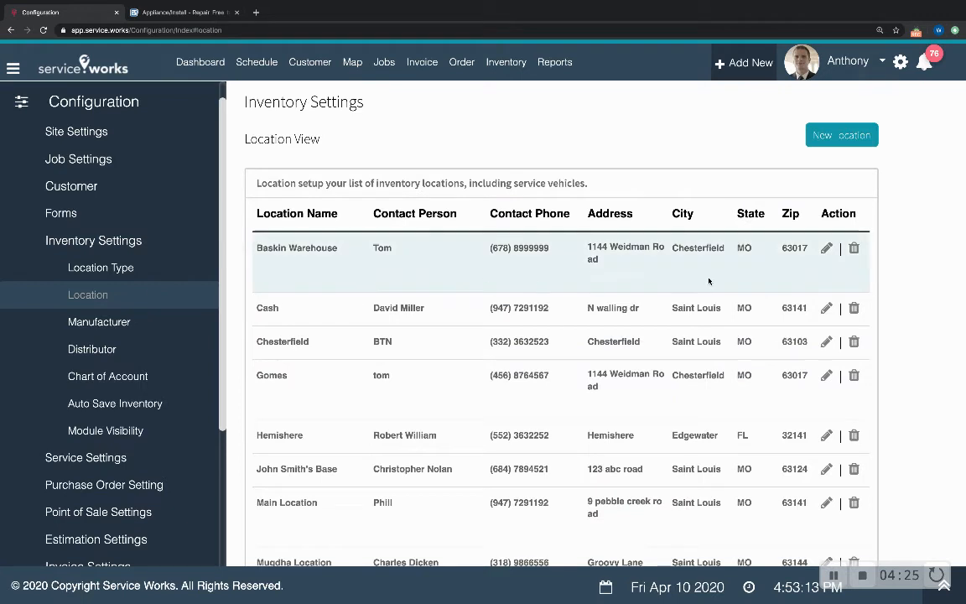
left_click(827, 250)
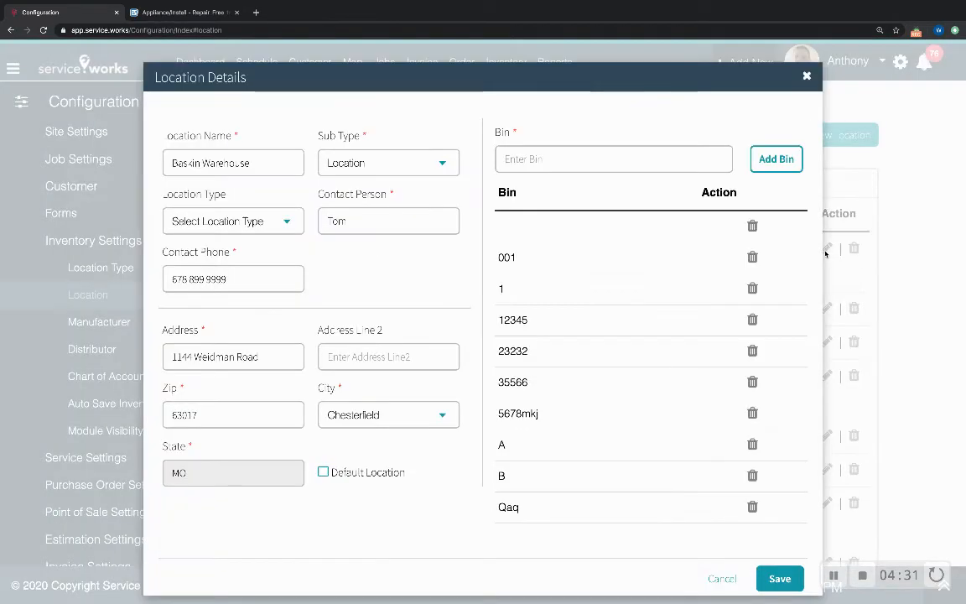
scroll(653, 271, "down", 2)
scroll(652, 271, "up", 1)
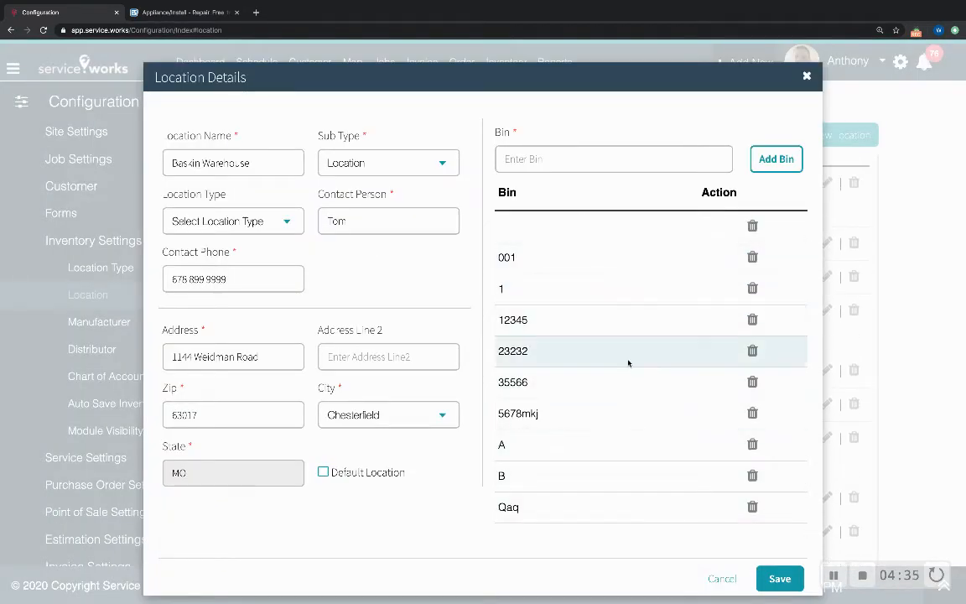
Add a bin named New to the Baskin Warehouse location and save the location
left_click(597, 160)
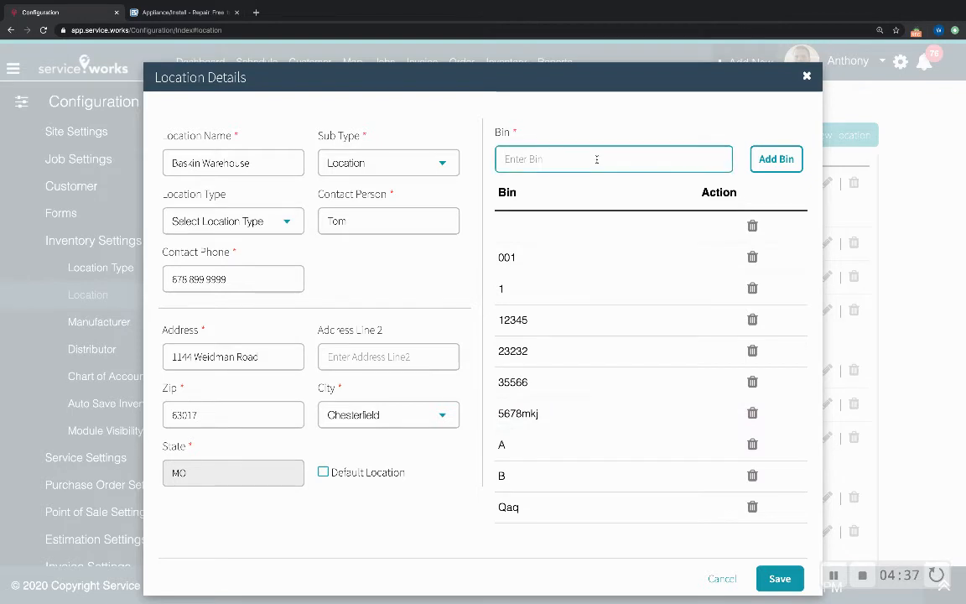
type("New")
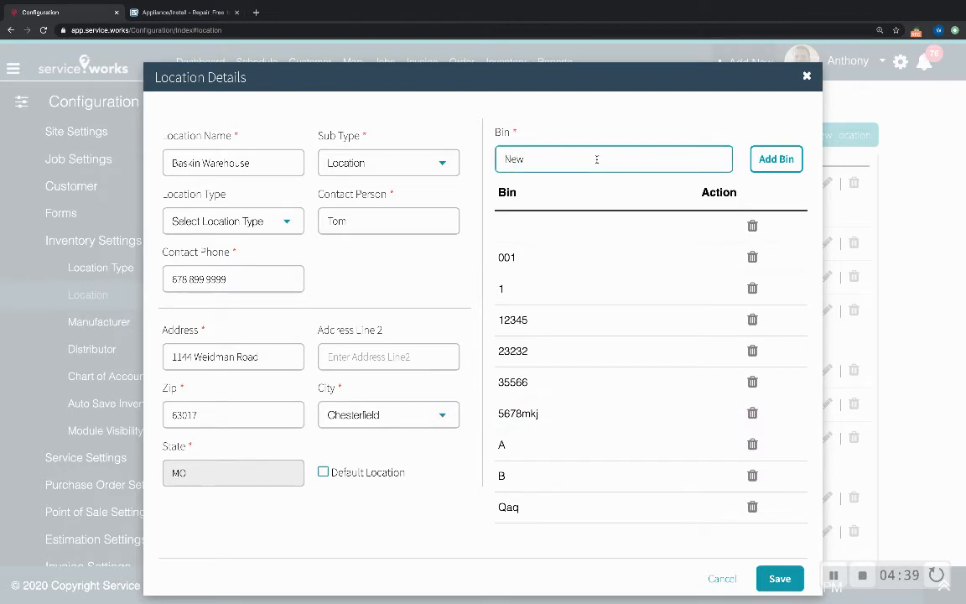
left_click(773, 160)
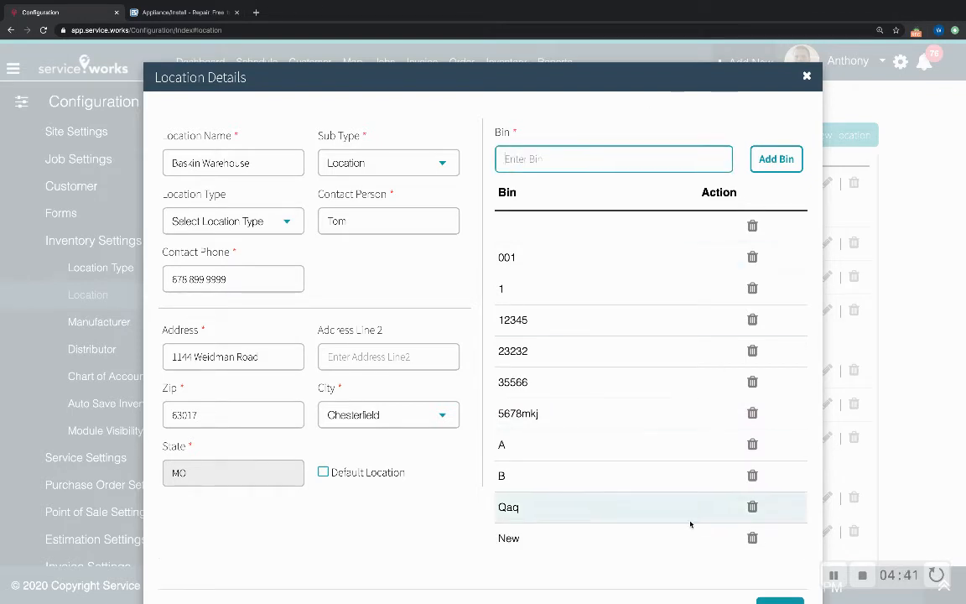
scroll(654, 537, "down", 1)
left_click(778, 587)
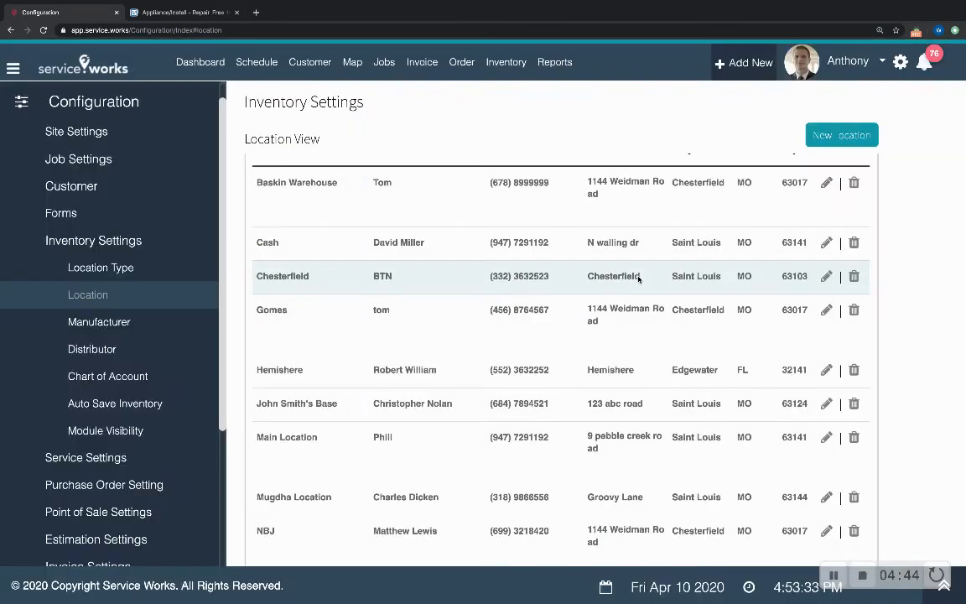
Return to Inventory Adjustment and list the items at Baskin Warehouse
left_click(506, 62)
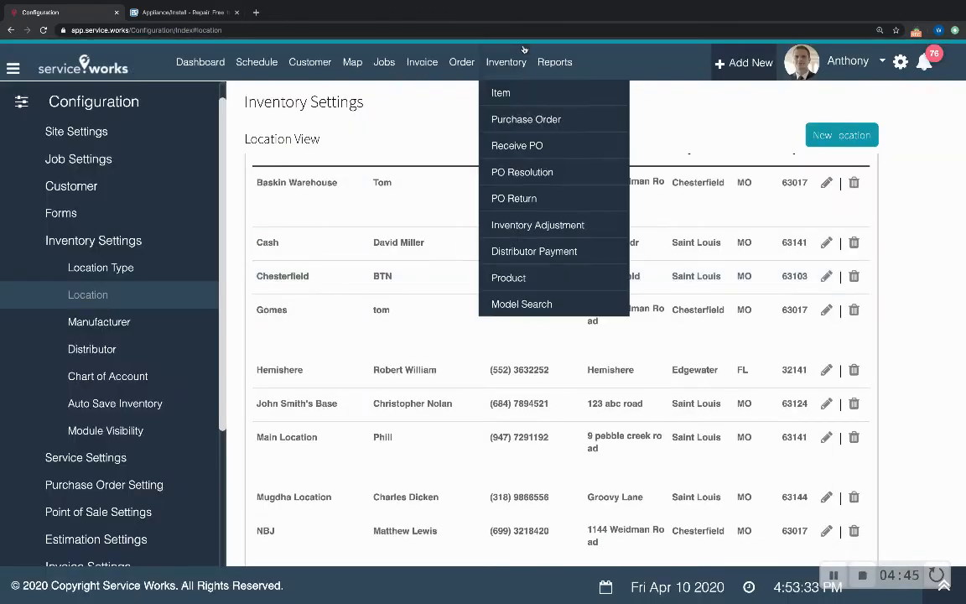
left_click(531, 222)
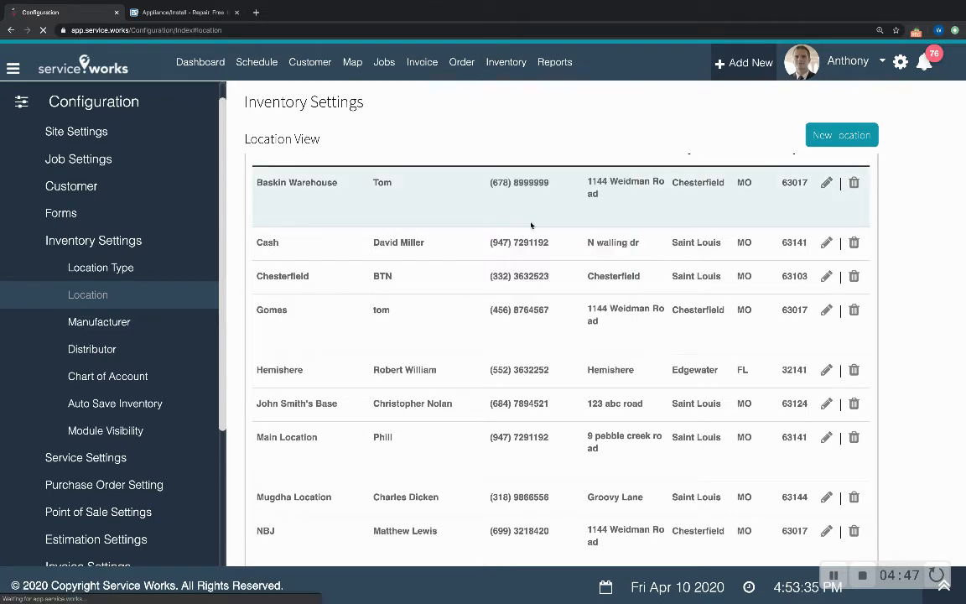
left_click(505, 149)
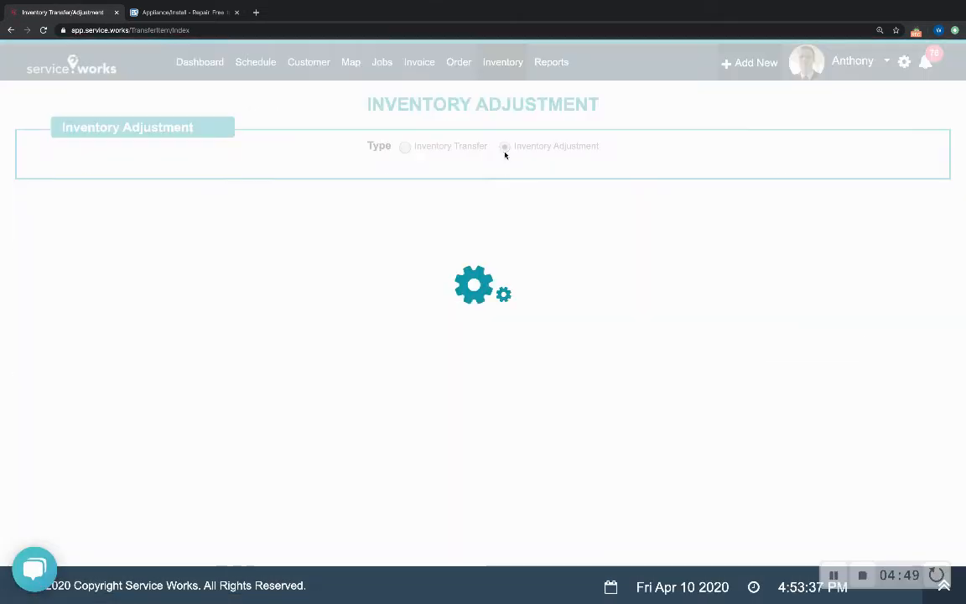
left_click(813, 198)
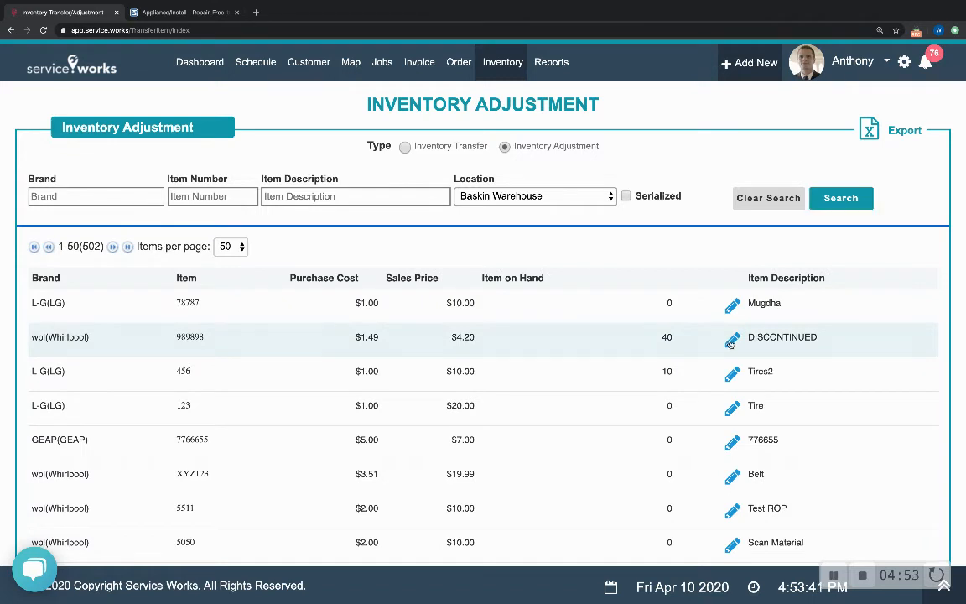
Add the bin New to Whirlpool item 989898 with a quantity of 20 and save the adjustment
left_click(730, 341)
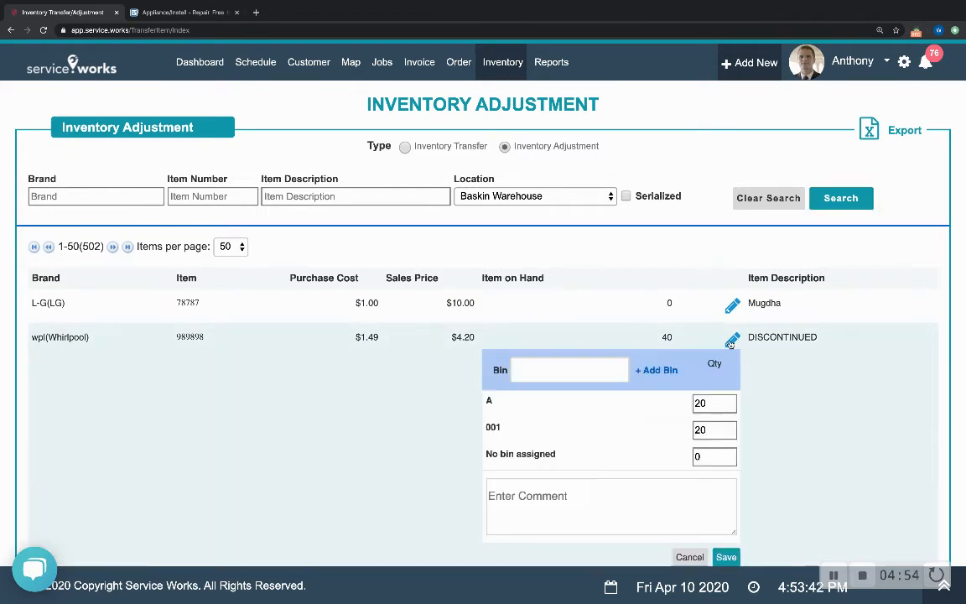
left_click(581, 370)
scroll(571, 404, "down", 2)
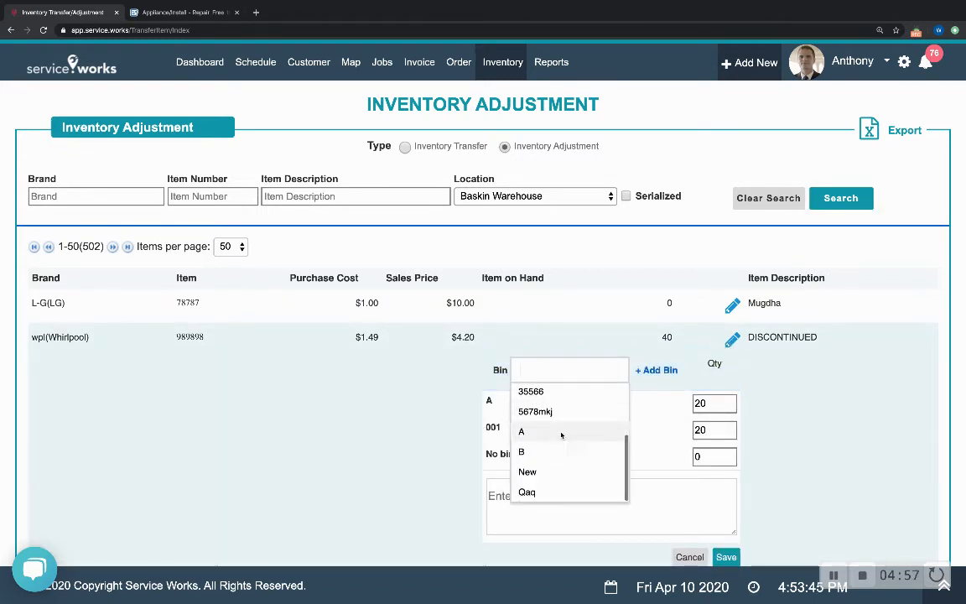
left_click(528, 472)
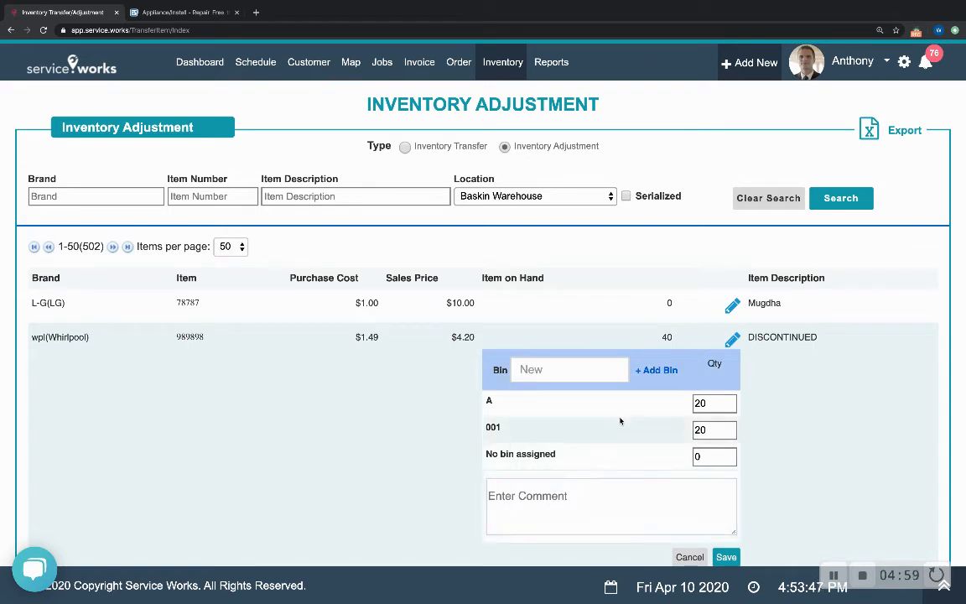
left_click(655, 372)
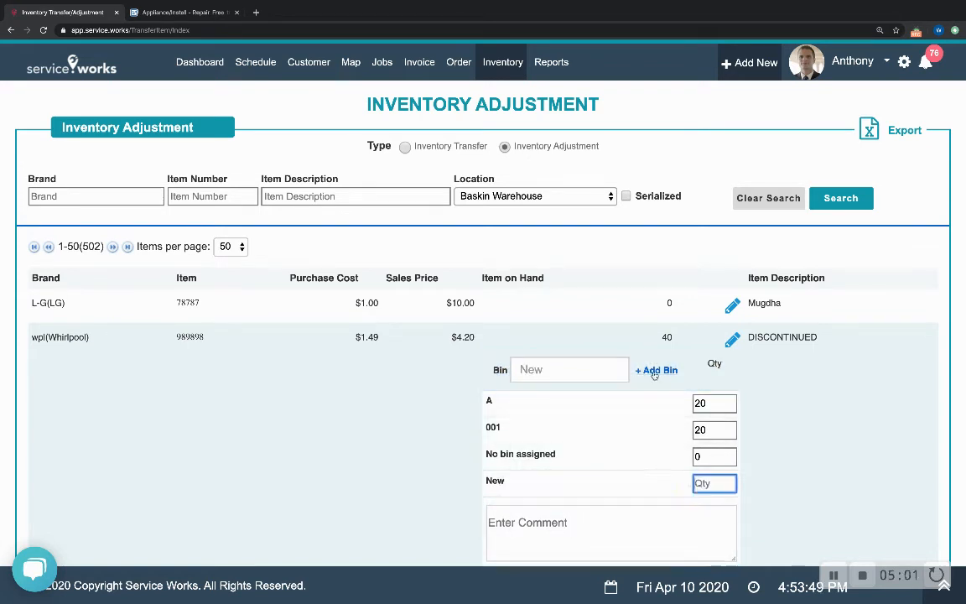
type("20")
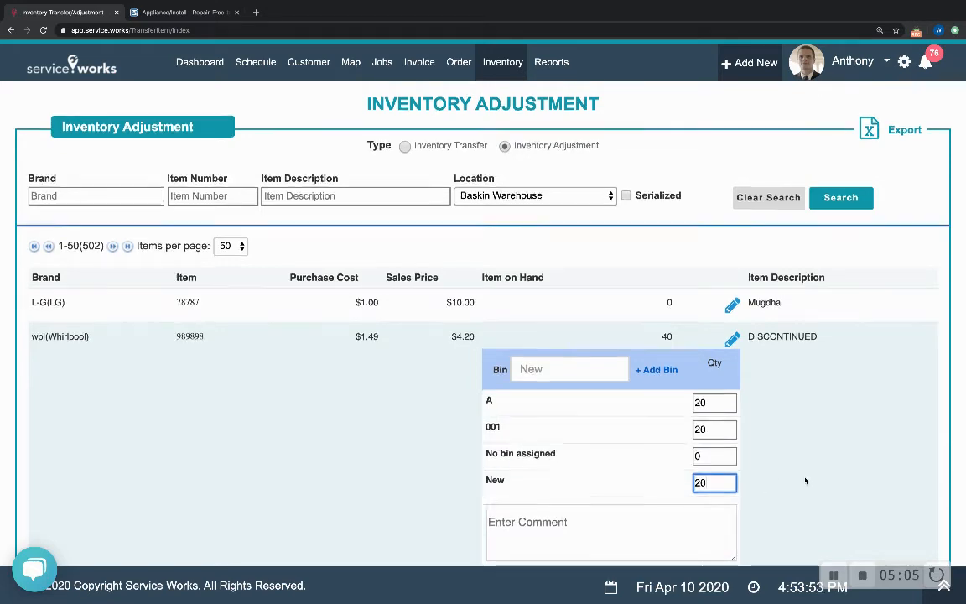
scroll(743, 487, "down", 1)
left_click(723, 527)
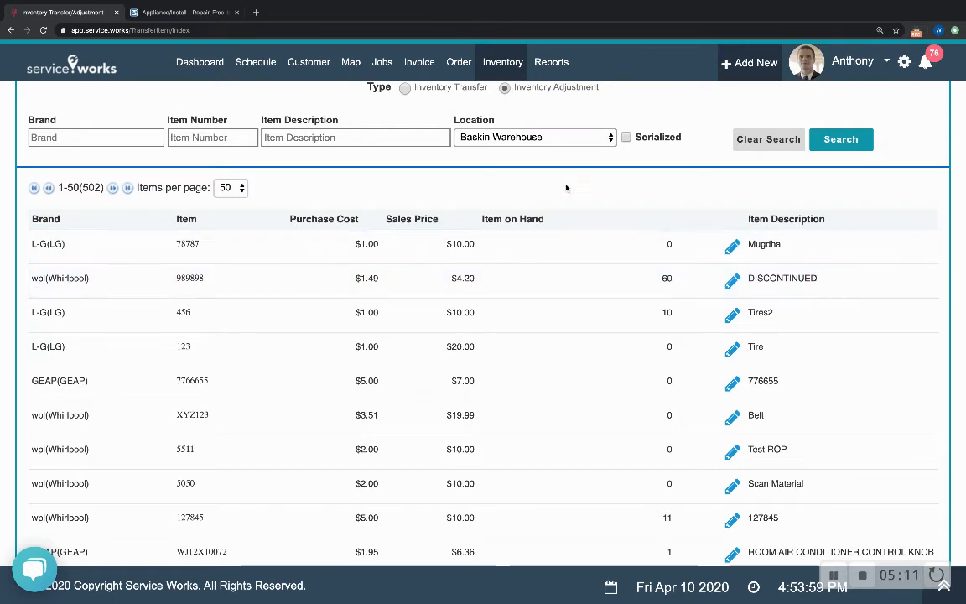
List the inventory items stocked at the Cash location
left_click(538, 138)
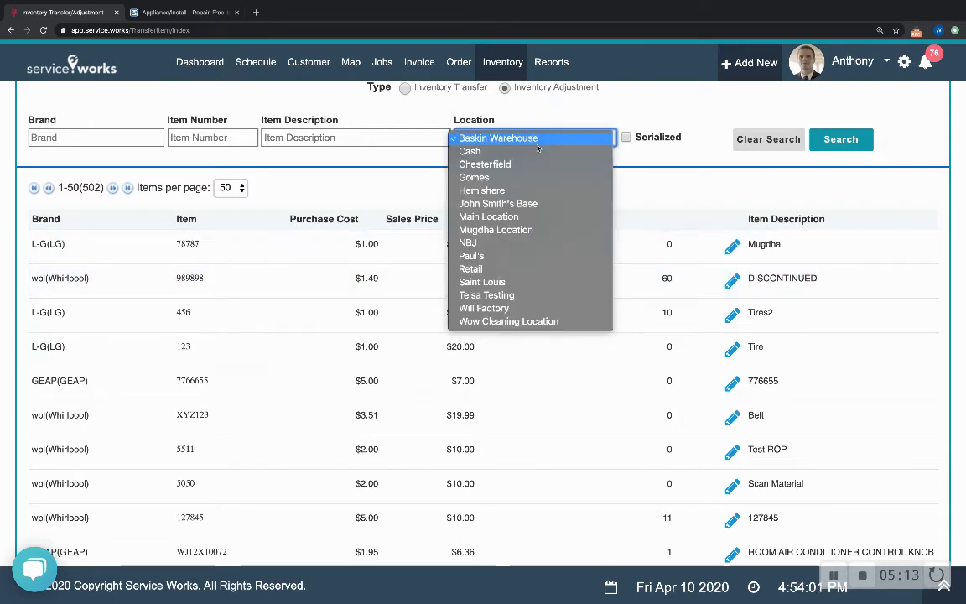
left_click(538, 151)
left_click(849, 142)
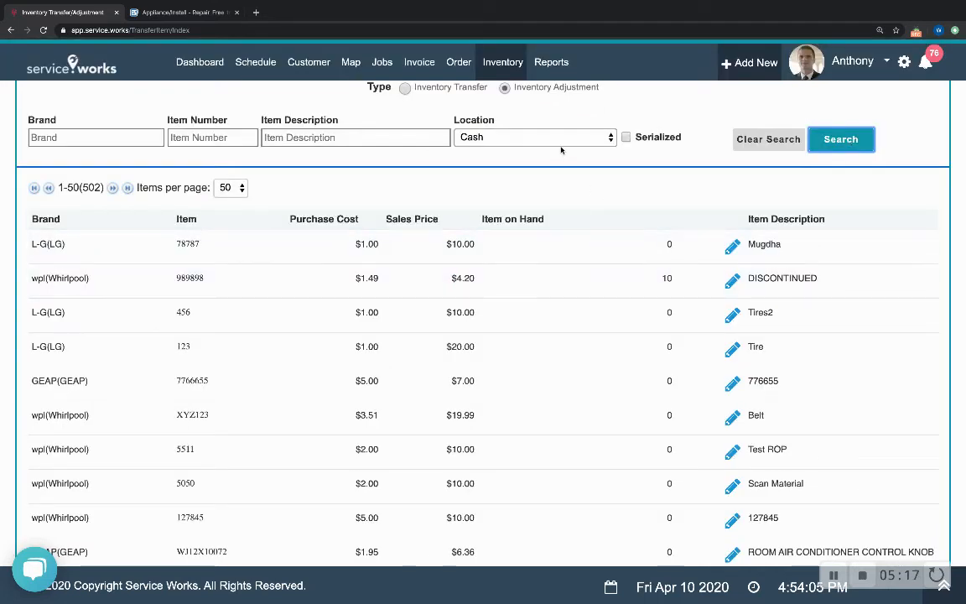
Open the stock adjustment of Whirlpool item 989898 at Cash and add bin 12 to it
left_click(731, 282)
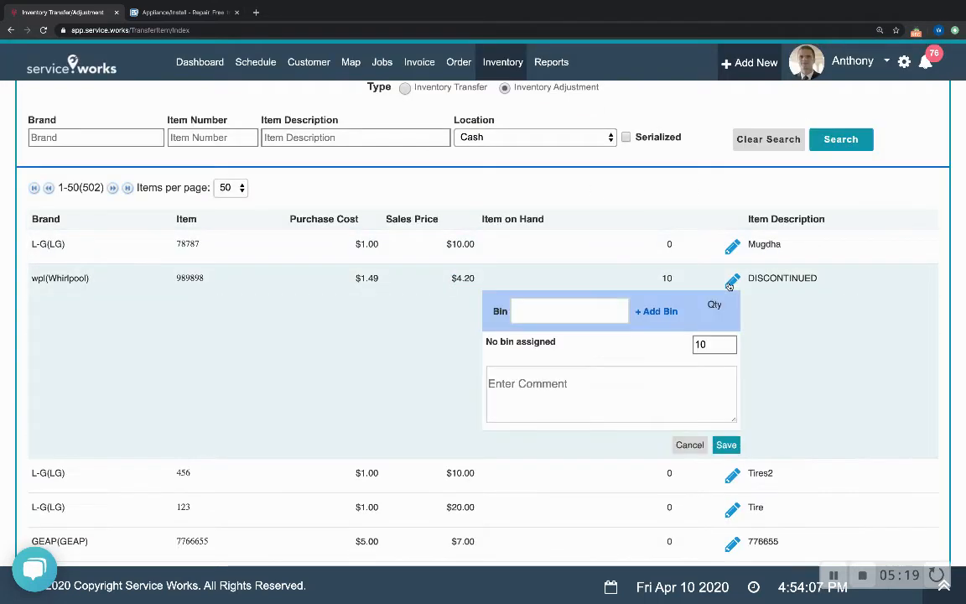
left_click(608, 316)
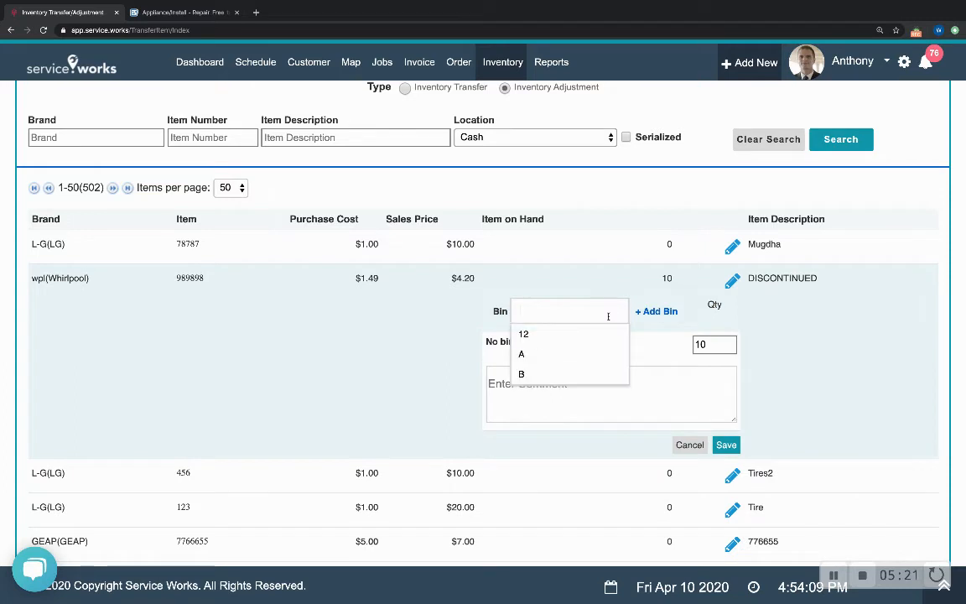
left_click(587, 334)
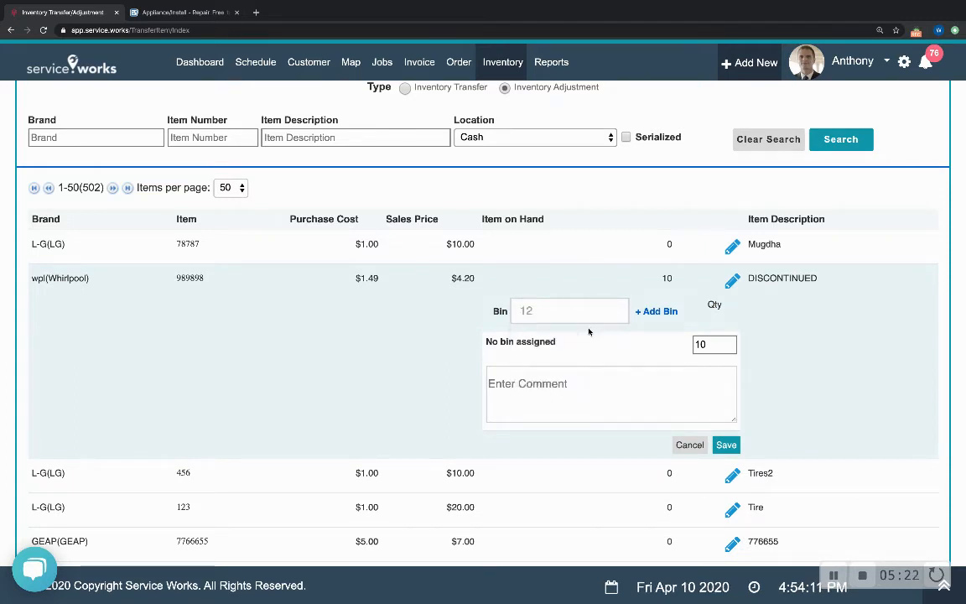
left_click(648, 314)
Set the unassigned-bin quantity to 0 and bin 12's quantity to 10, and save the adjustment
left_click(706, 344)
left_click_drag(706, 346, 663, 349)
key("BackSpace")
type("0")
left_click(701, 372)
key("BackSpace")
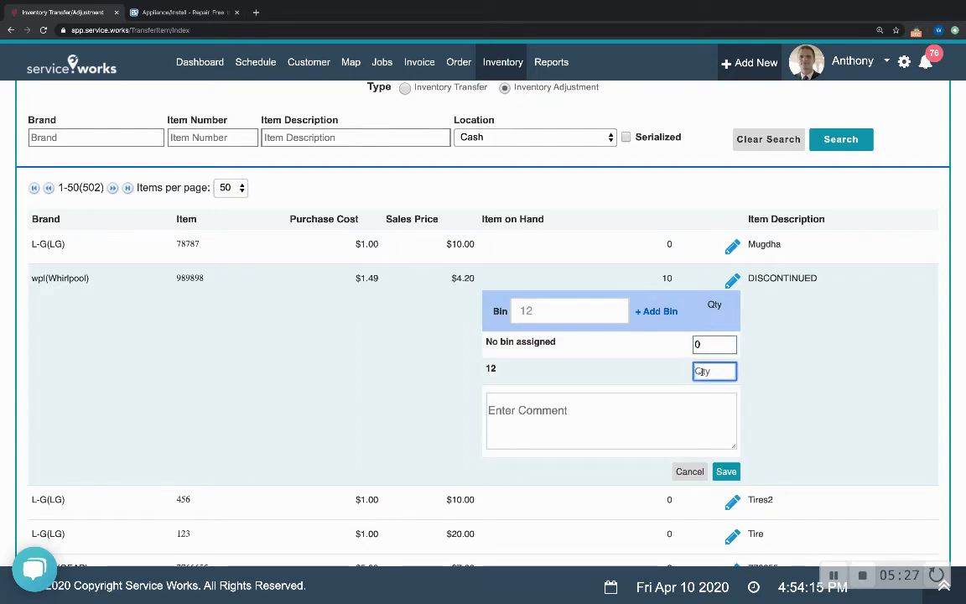
type("10")
left_click(726, 471)
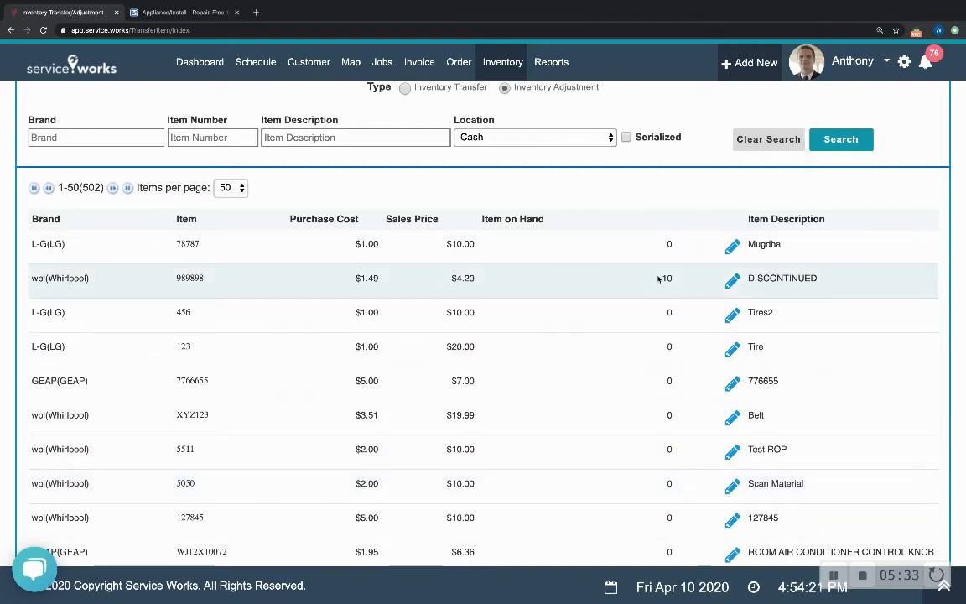
Open Whirlpool item 989898 from the inventory item list and review its bin quantities at Baskin Warehouse and Cash
scroll(660, 280, "up", 2)
left_click(517, 73)
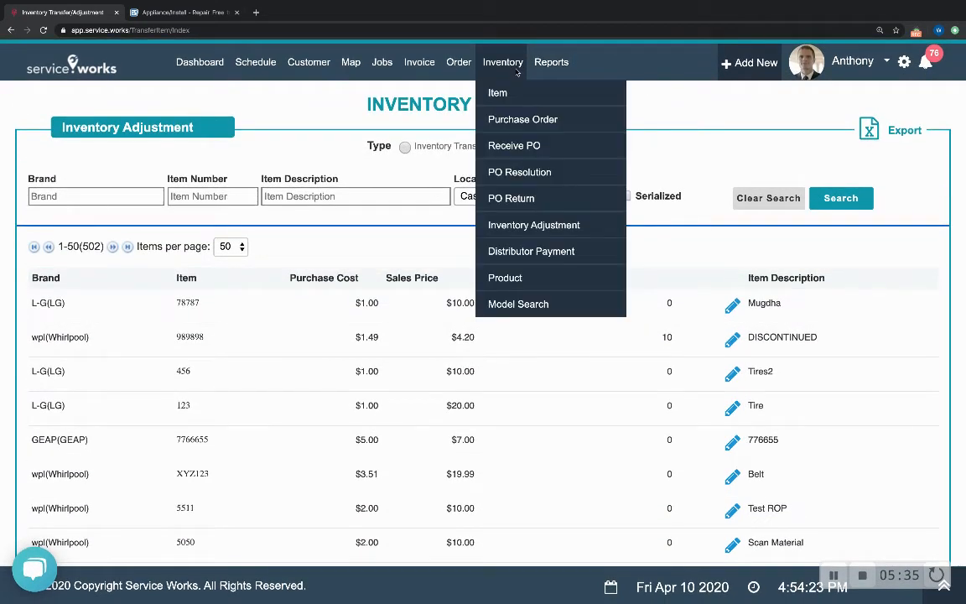
left_click(500, 92)
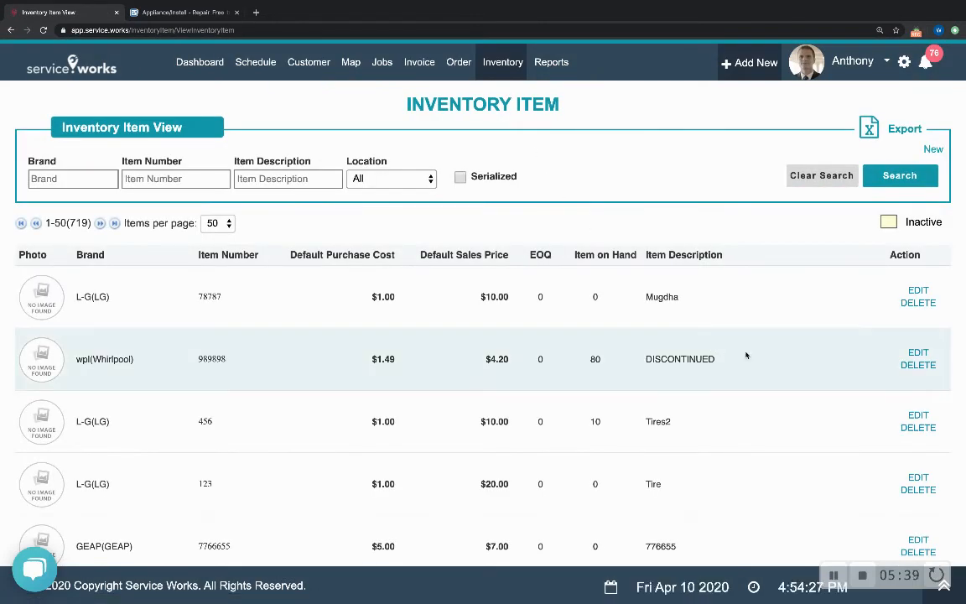
left_click(912, 356)
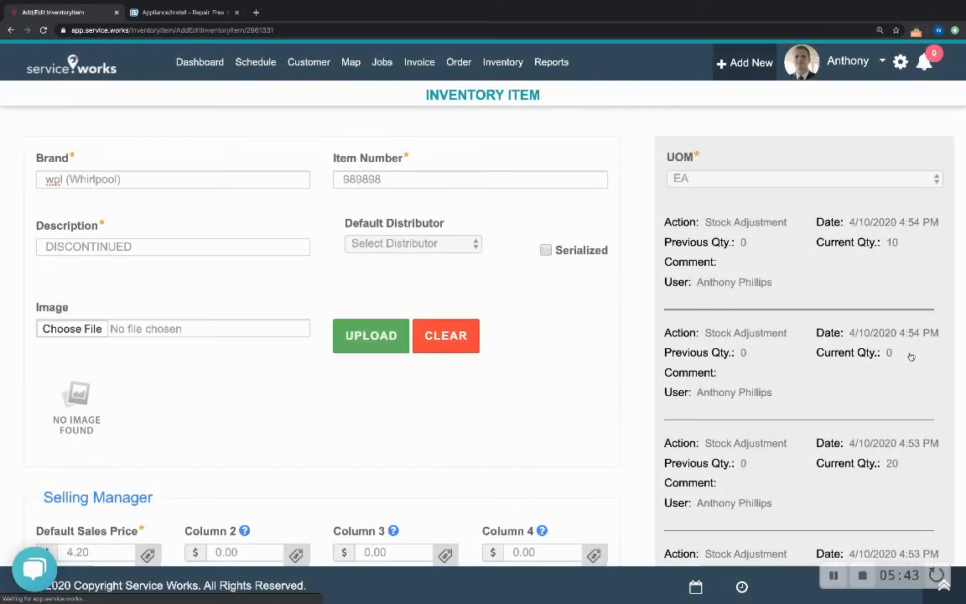
scroll(911, 357, "down", 5)
scroll(911, 356, "down", 5)
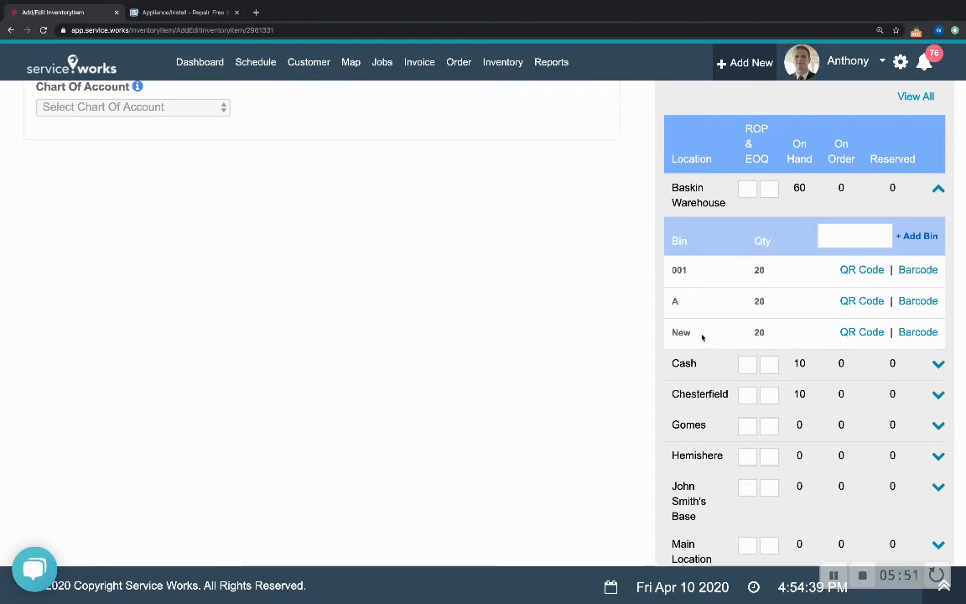
left_click_drag(701, 335, 676, 336)
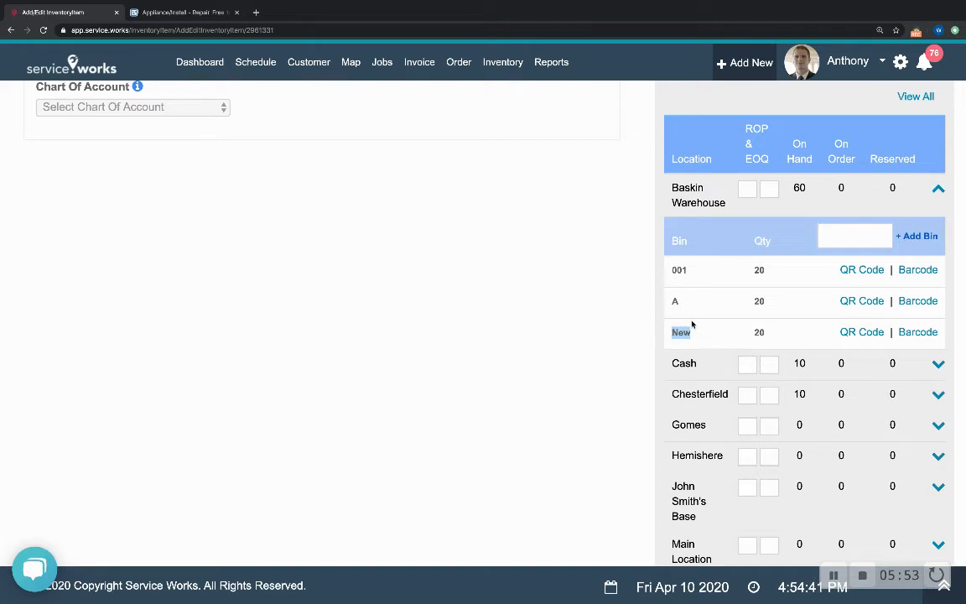
left_click(703, 339)
left_click(938, 365)
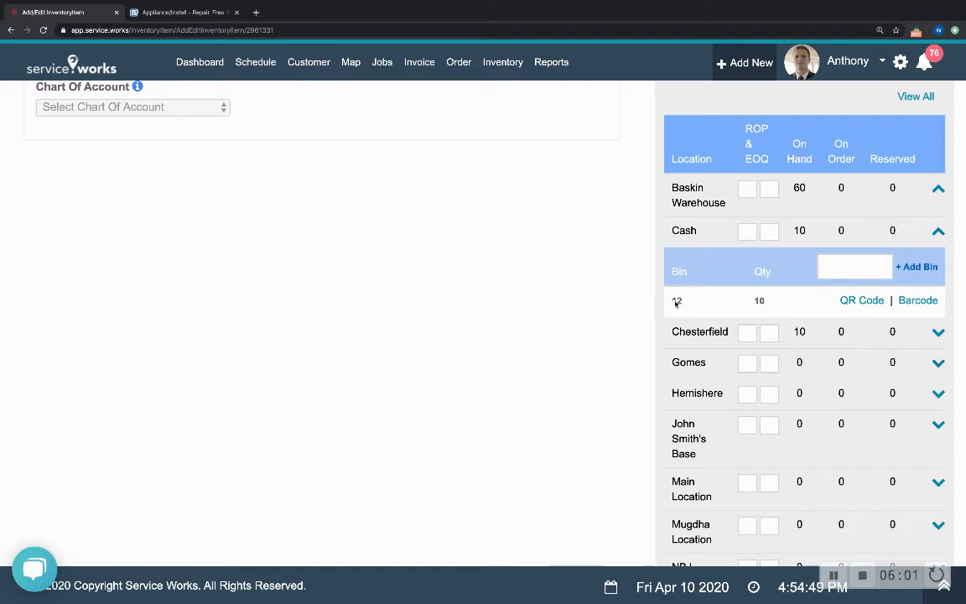
Start an inventory transfer from Baskin Warehouse to Cash
mouse_move(455, 65)
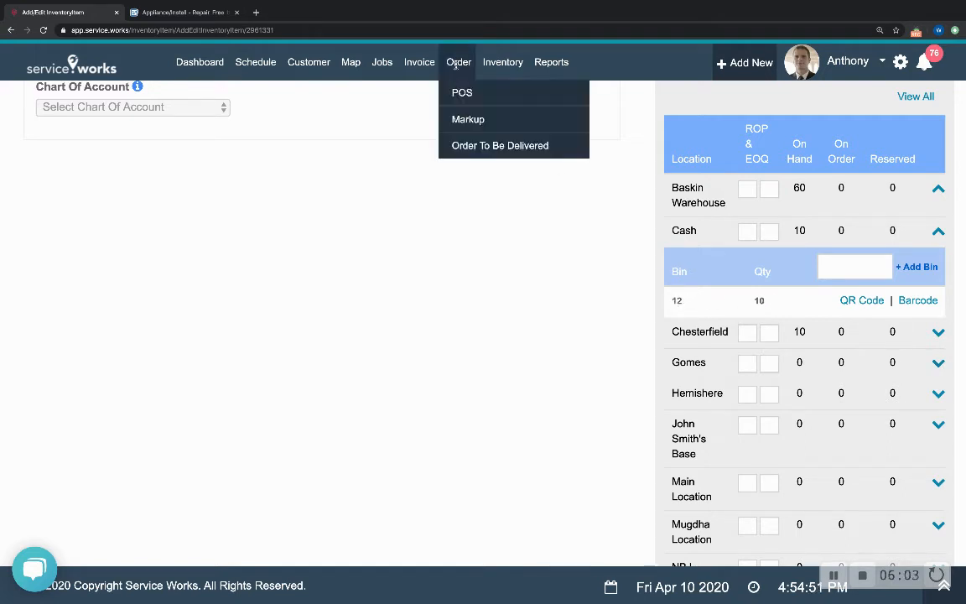
mouse_move(503, 64)
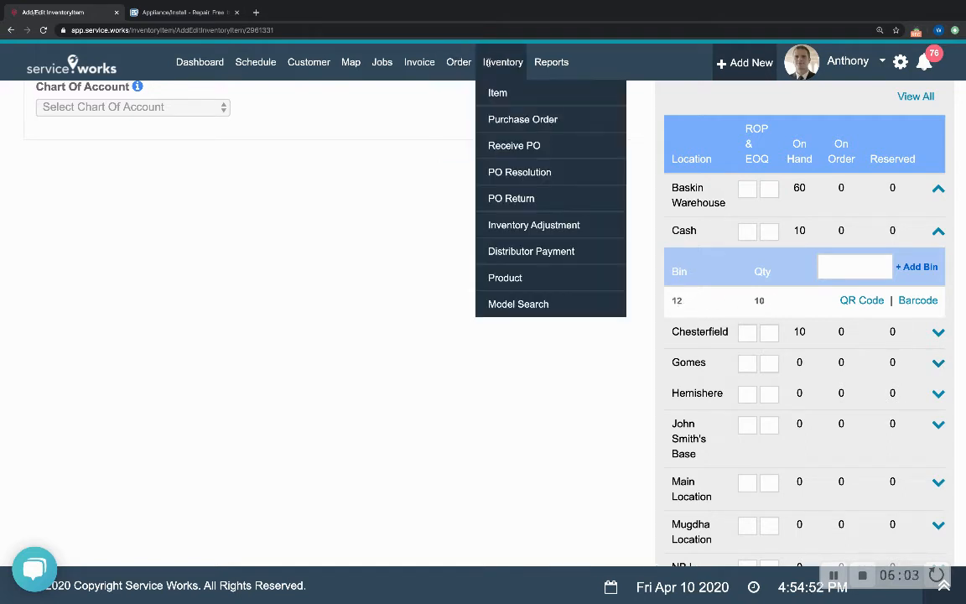
left_click(513, 225)
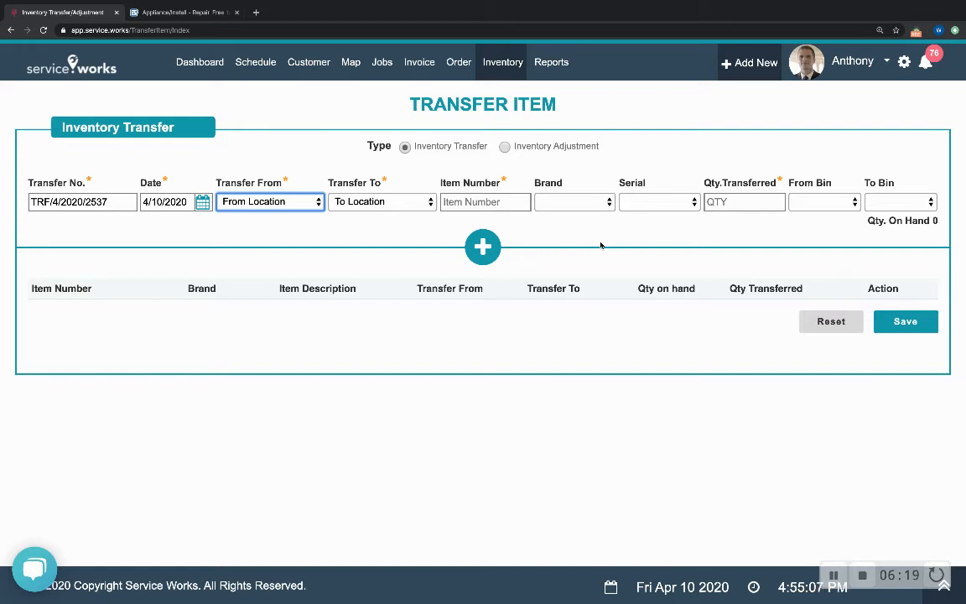
left_click(296, 205)
left_click(294, 217)
left_click(369, 205)
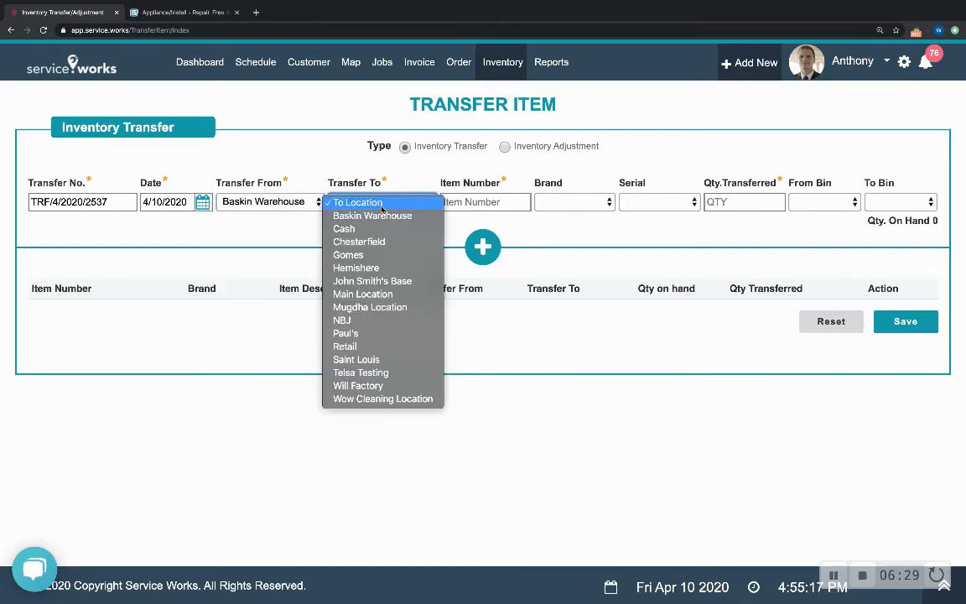
left_click(380, 228)
Choose item 989898 for the transfer, with New as the source bin and a transferred quantity of 20
left_click(466, 203)
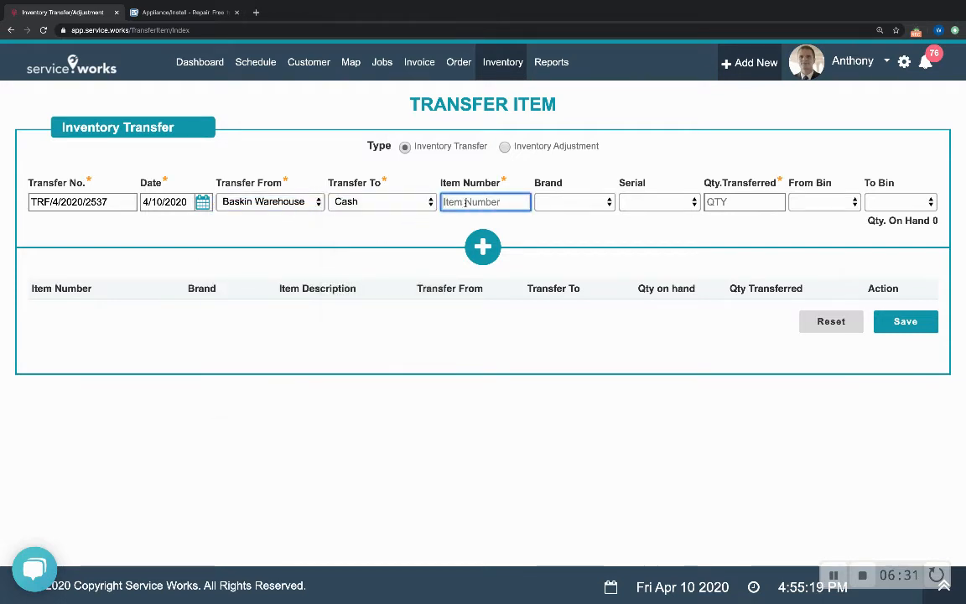
type("989898")
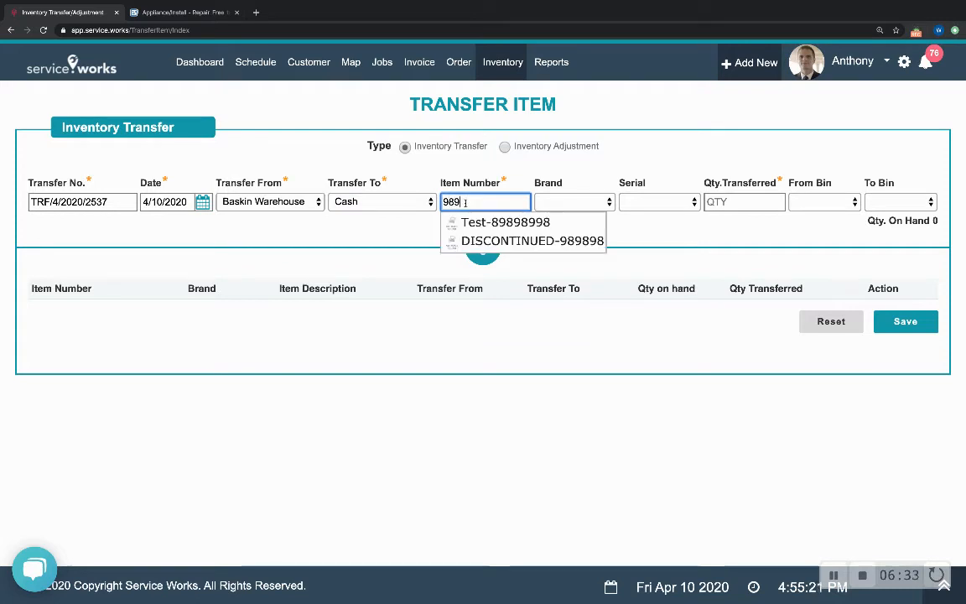
left_click(503, 242)
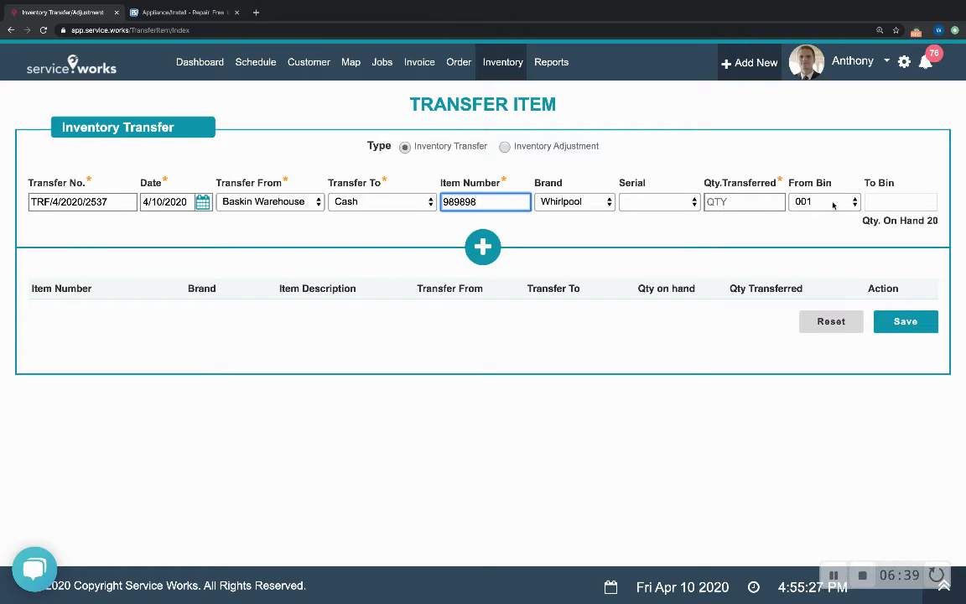
left_click(893, 202)
left_click(836, 203)
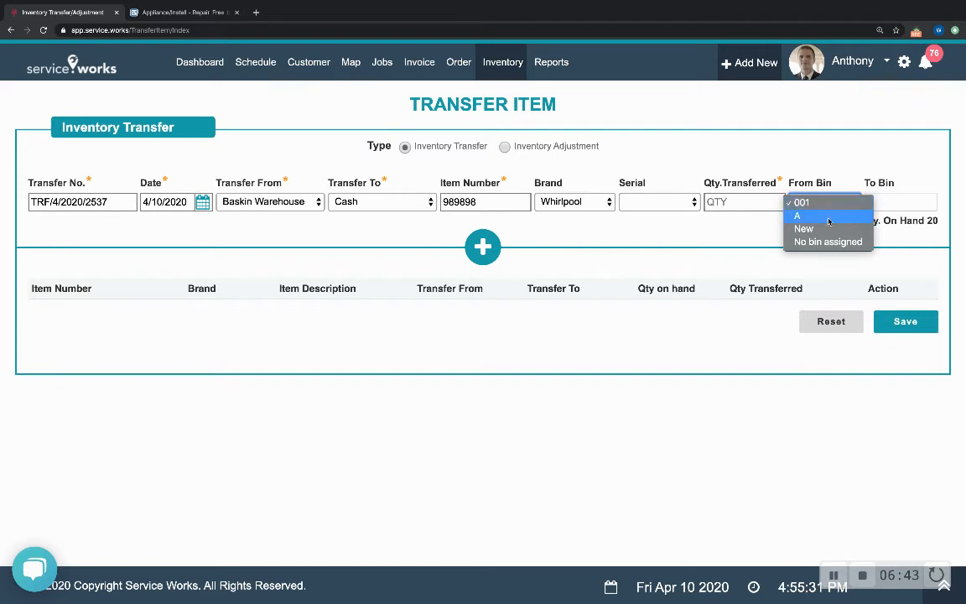
left_click(823, 229)
left_click(731, 202)
type("20")
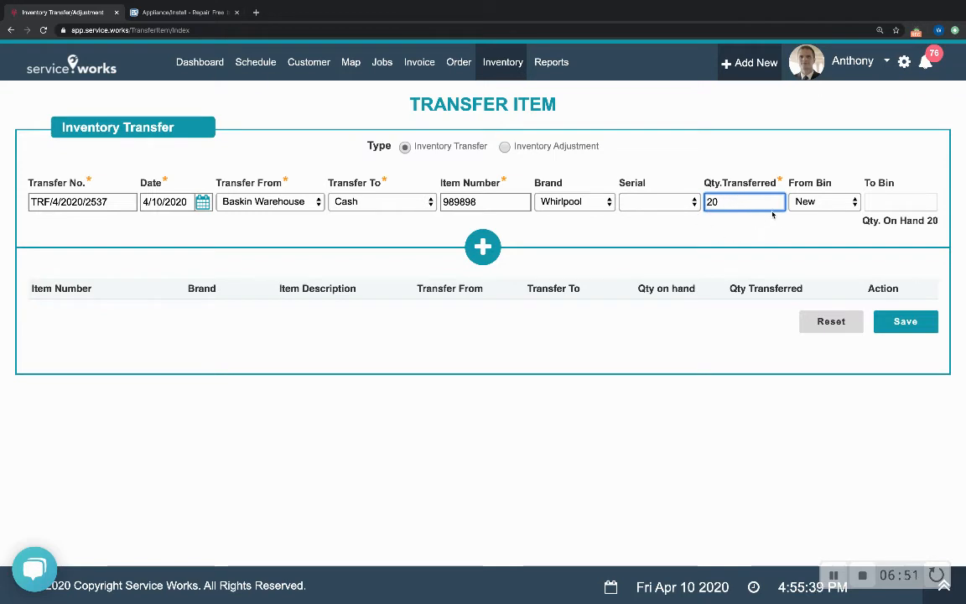
left_click(815, 206)
left_click(815, 206)
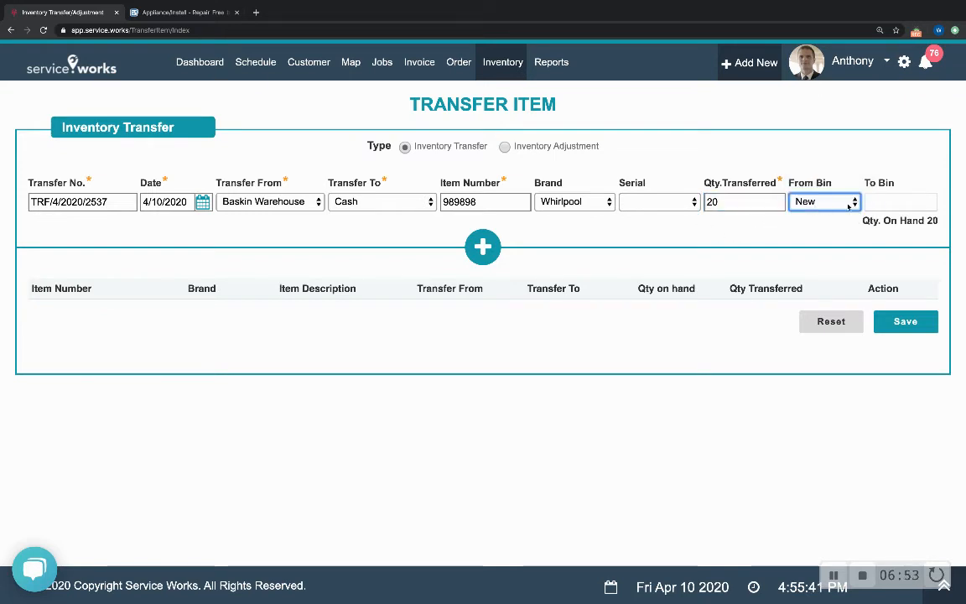
Set the destination bin to 12, add the item line to the transfer, and save the transfer
left_click(887, 203)
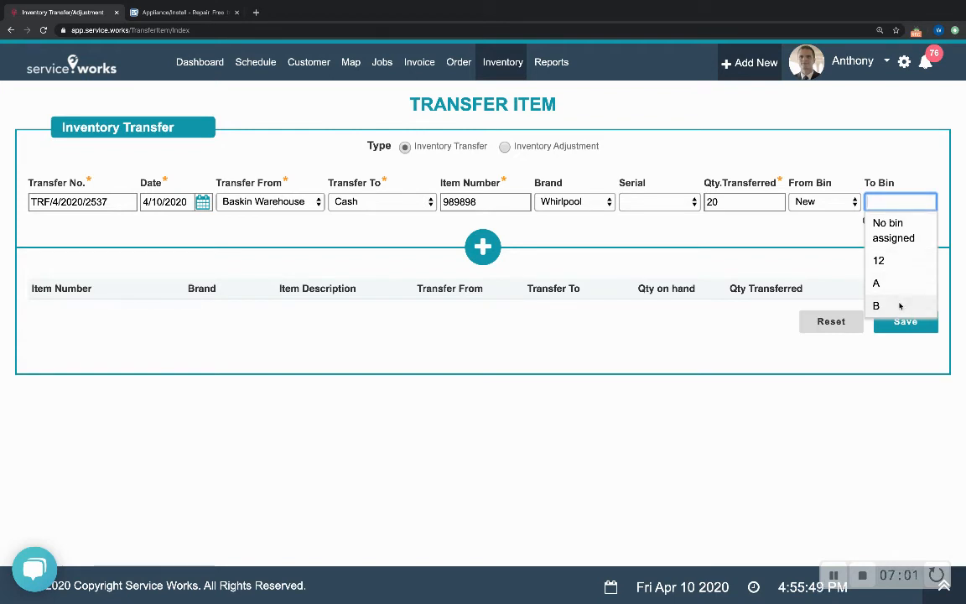
left_click(891, 260)
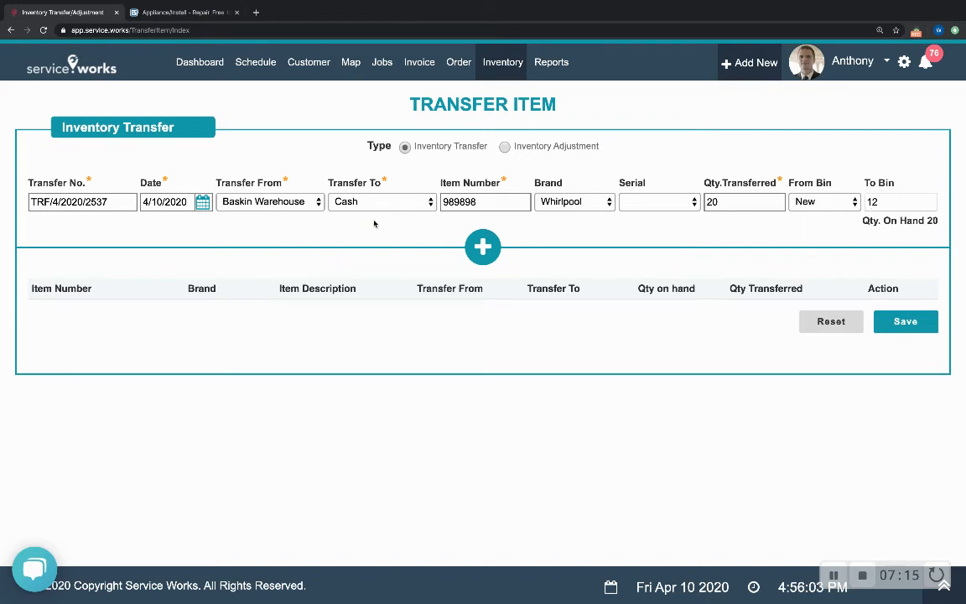
left_click(485, 248)
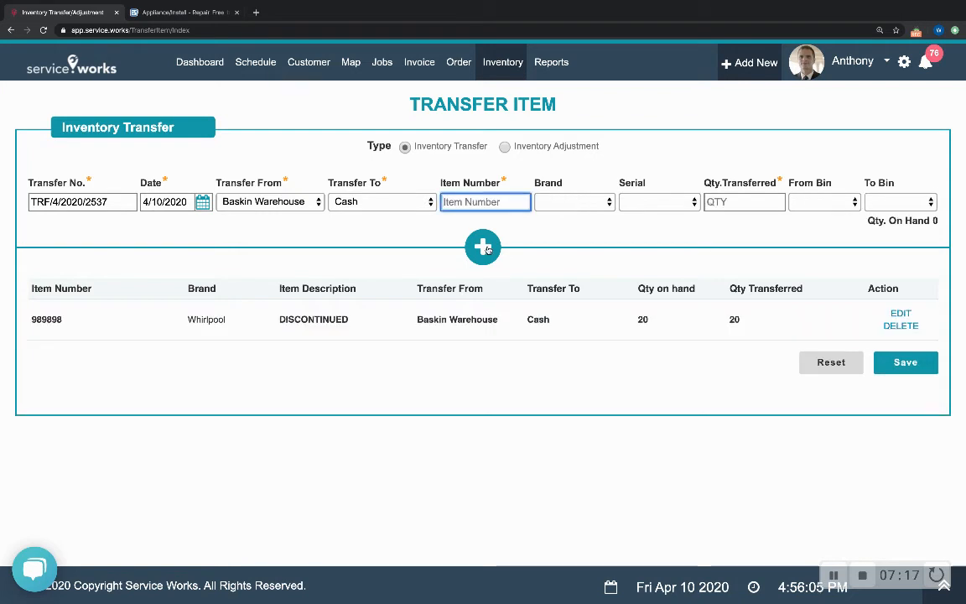
left_click(910, 369)
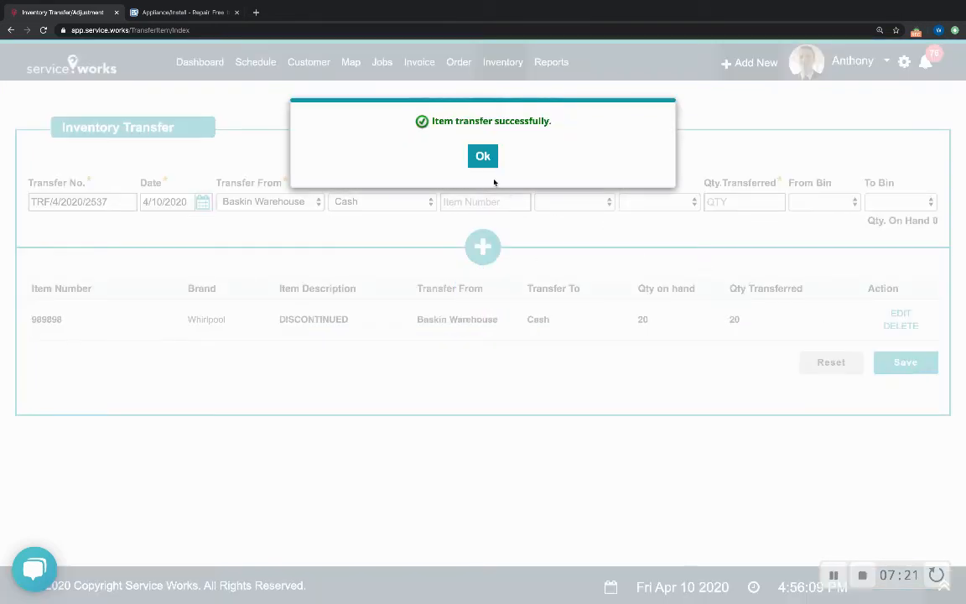
left_click(489, 159)
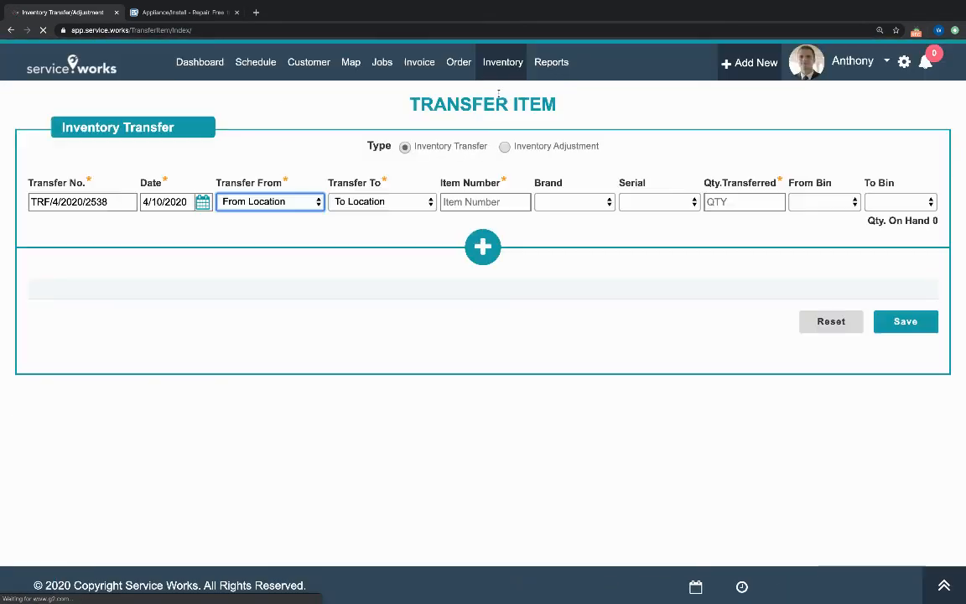
Reopen Whirlpool item 989898 from the inventory item list and check the New bin's quantity at Baskin Warehouse
mouse_move(500, 74)
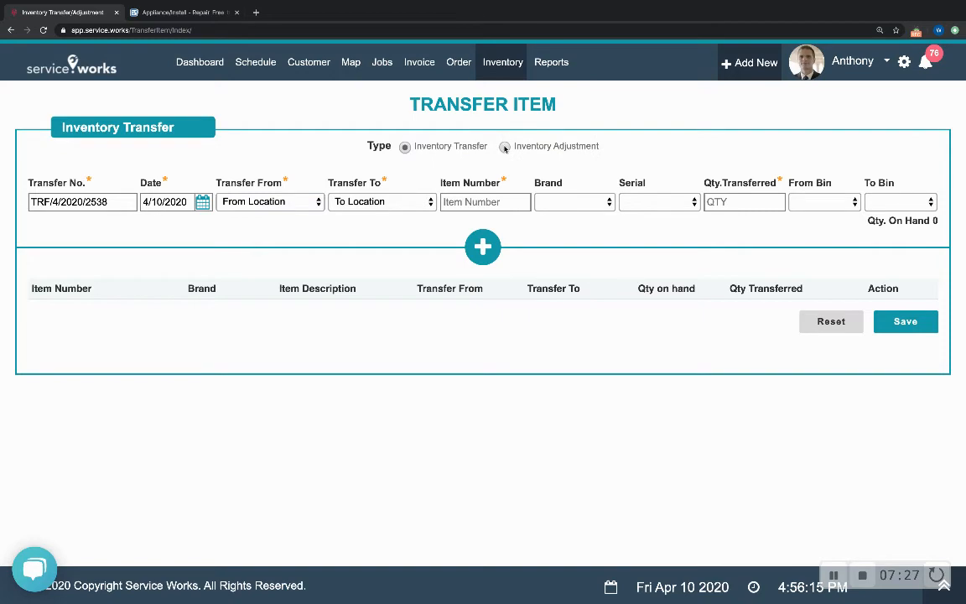
left_click(504, 147)
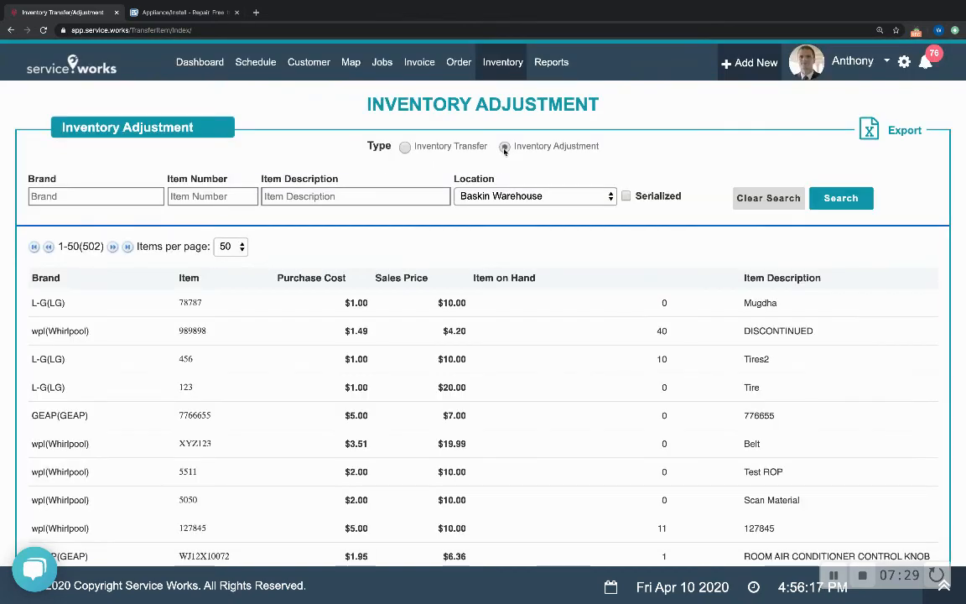
mouse_move(503, 64)
left_click(500, 93)
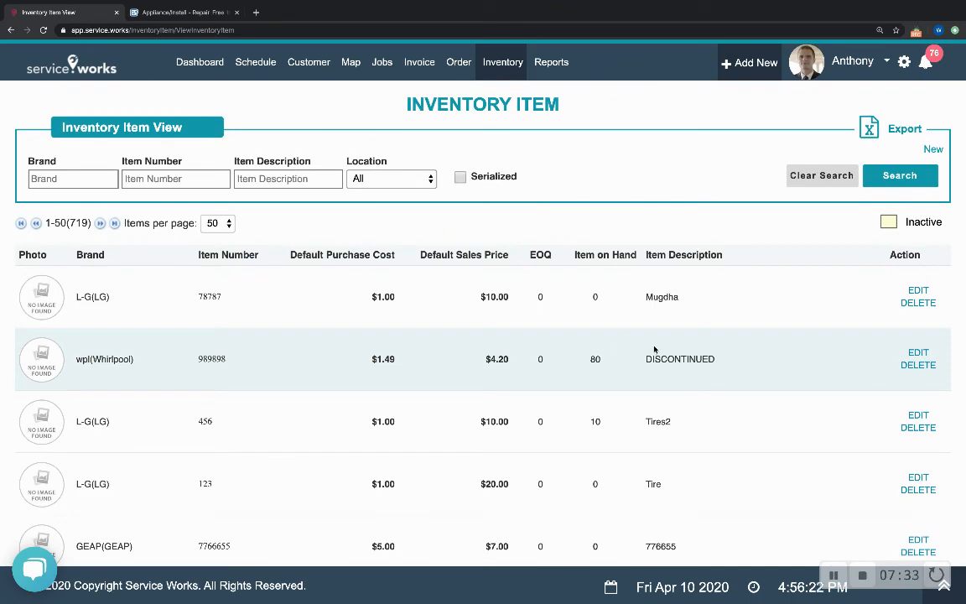
left_click(917, 353)
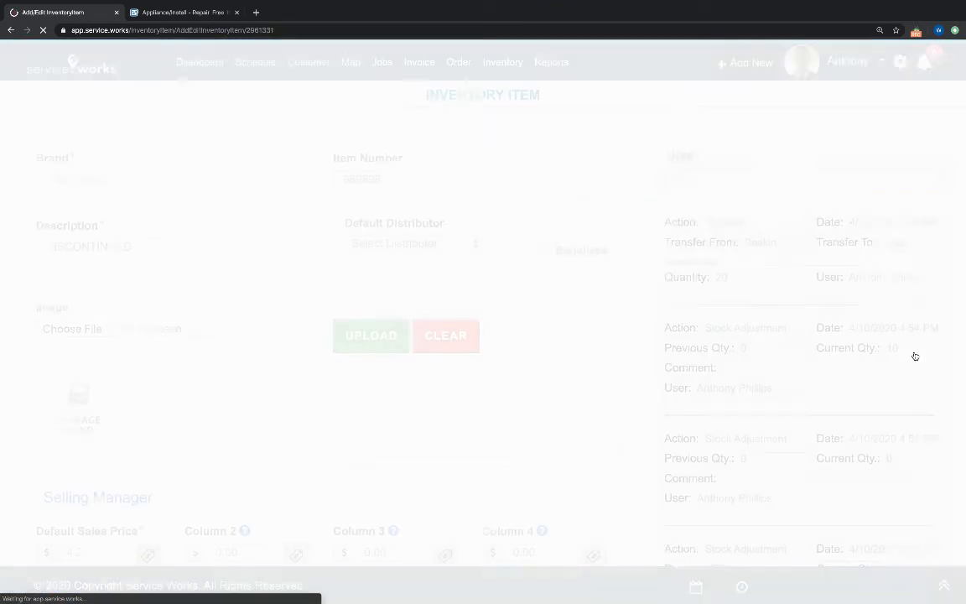
scroll(817, 377, "down", 2)
scroll(817, 377, "down", 5)
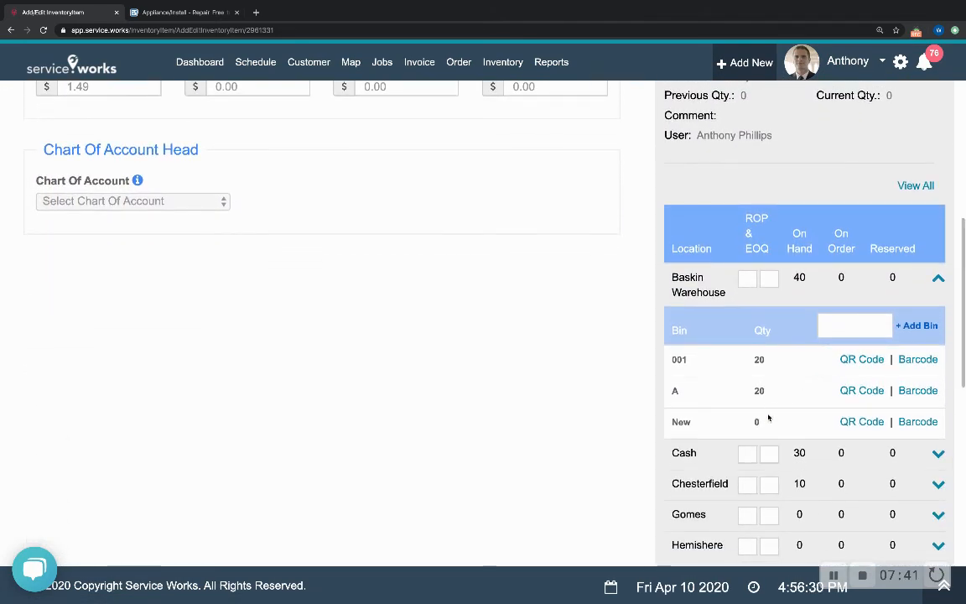
double_click(756, 422)
scroll(738, 420, "down", 1)
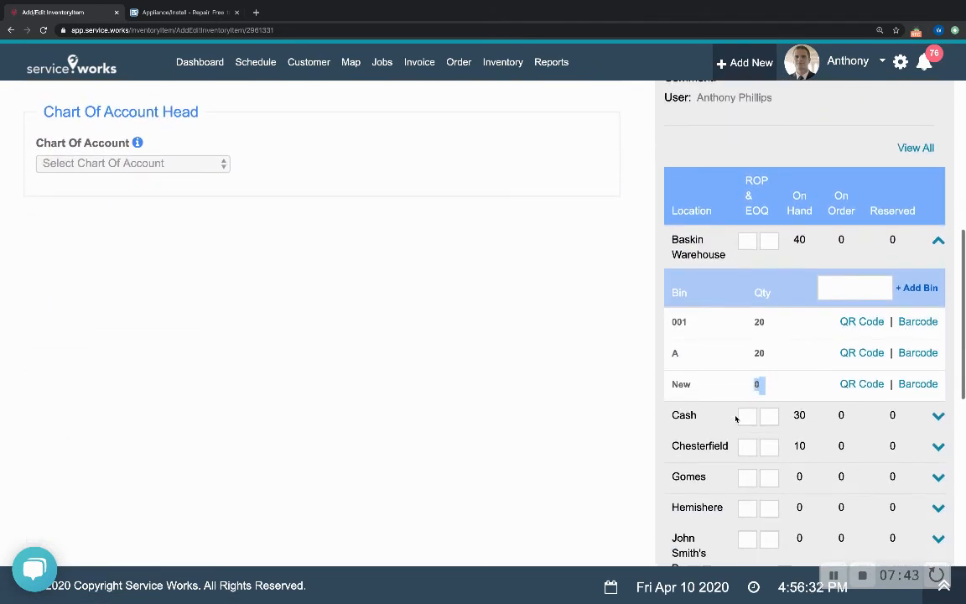
left_click(707, 383)
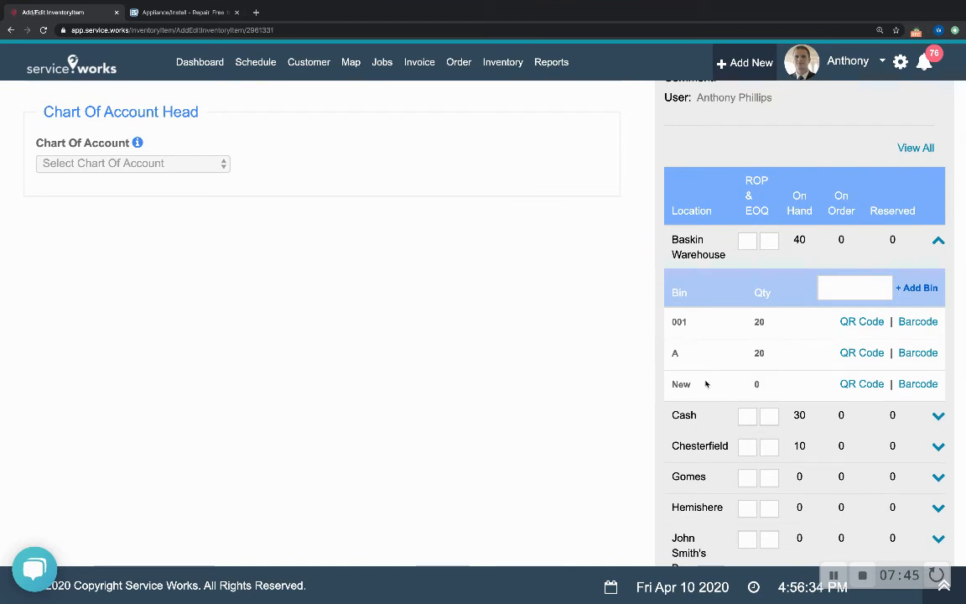
Check the quantity of bin 12 at the Cash location for item 989898
left_click(938, 415)
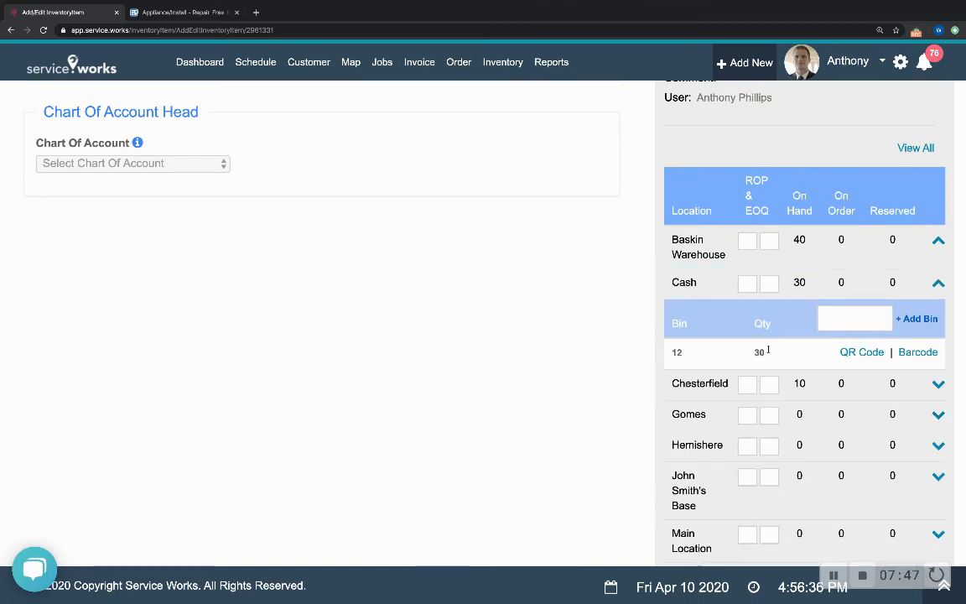
left_click_drag(770, 352, 757, 354)
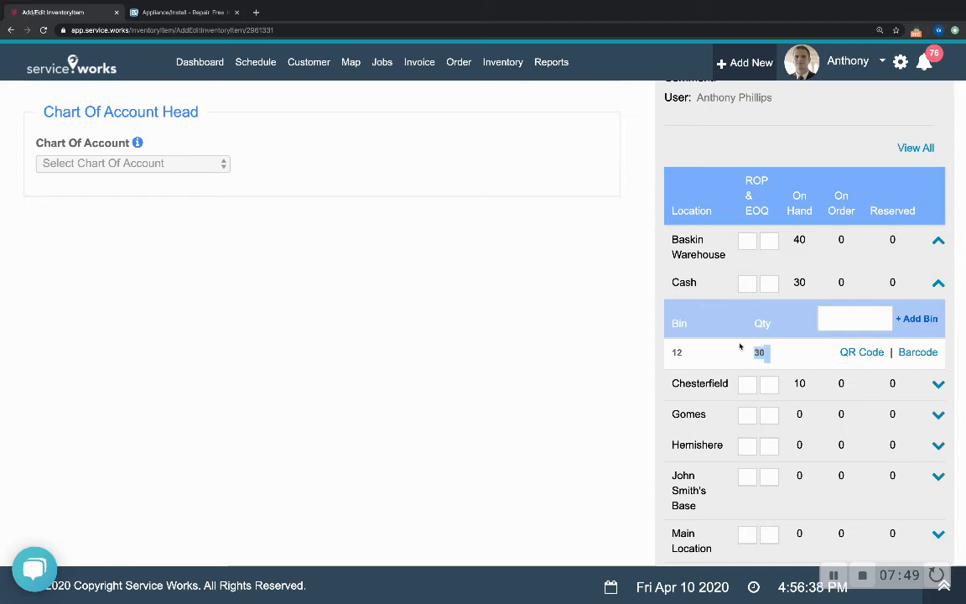
left_click(687, 350)
scroll(606, 302, "up", 10)
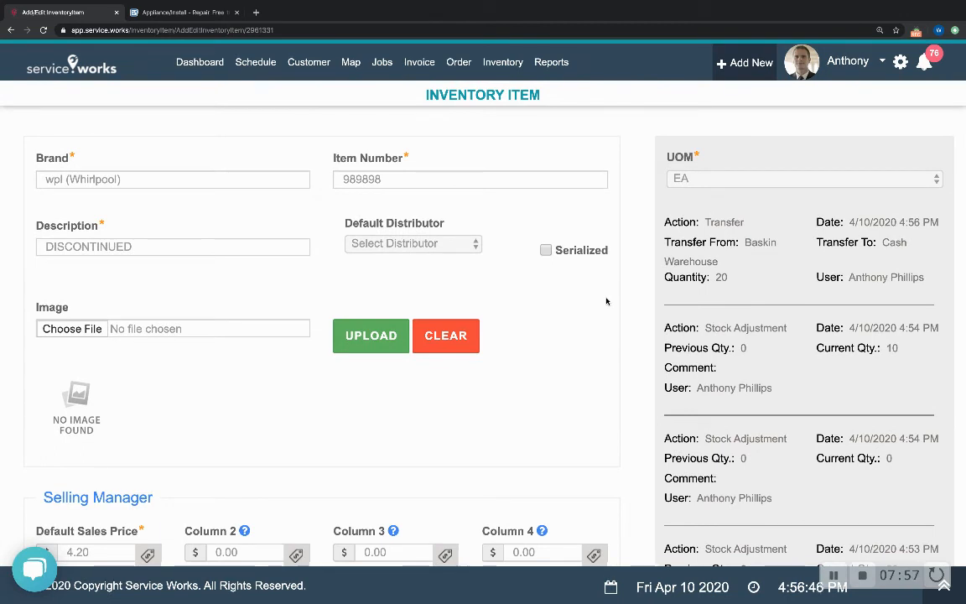
Open the inventory adjustment page and list the items for Baskin Warehouse
left_click(503, 63)
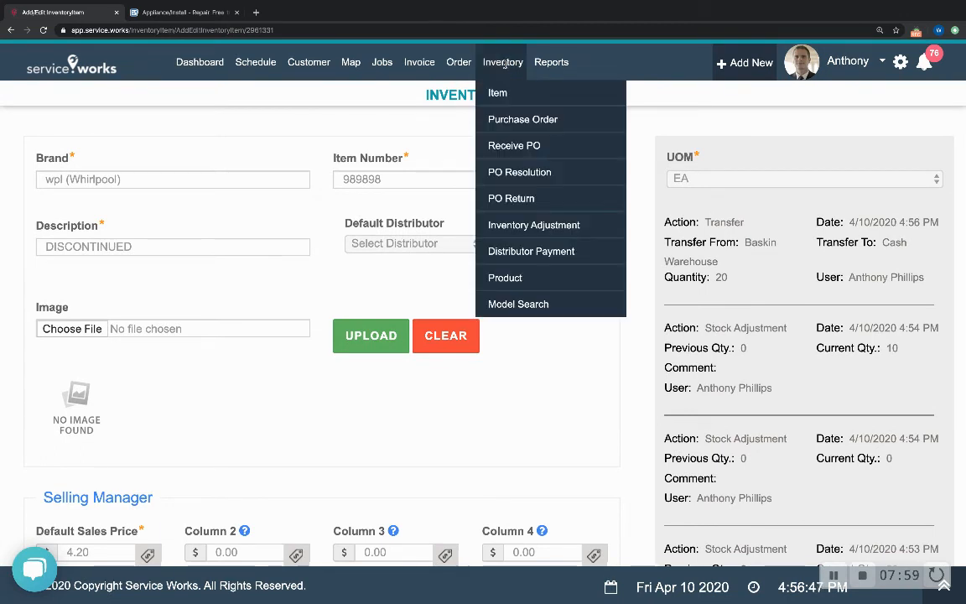
left_click(511, 224)
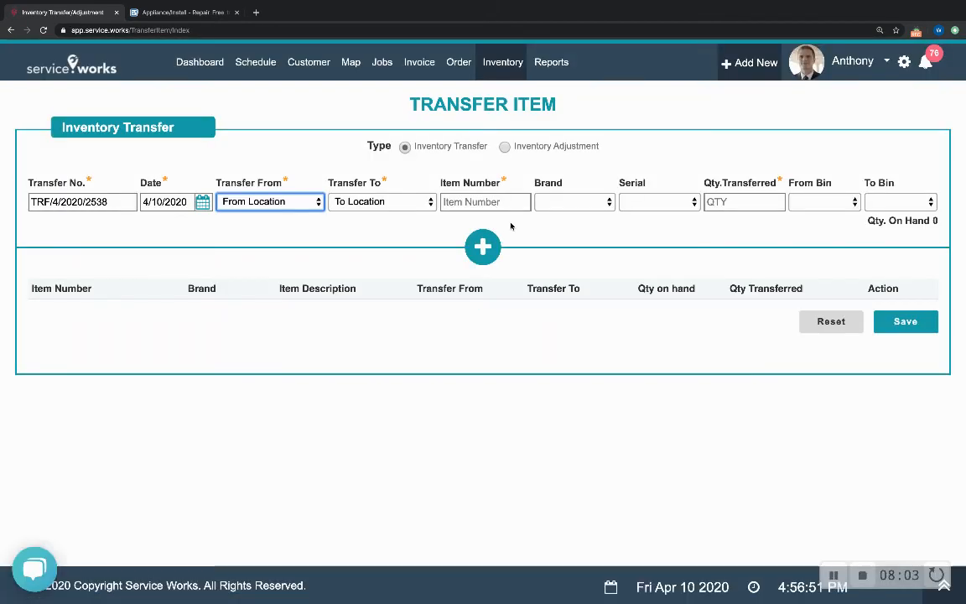
left_click(503, 148)
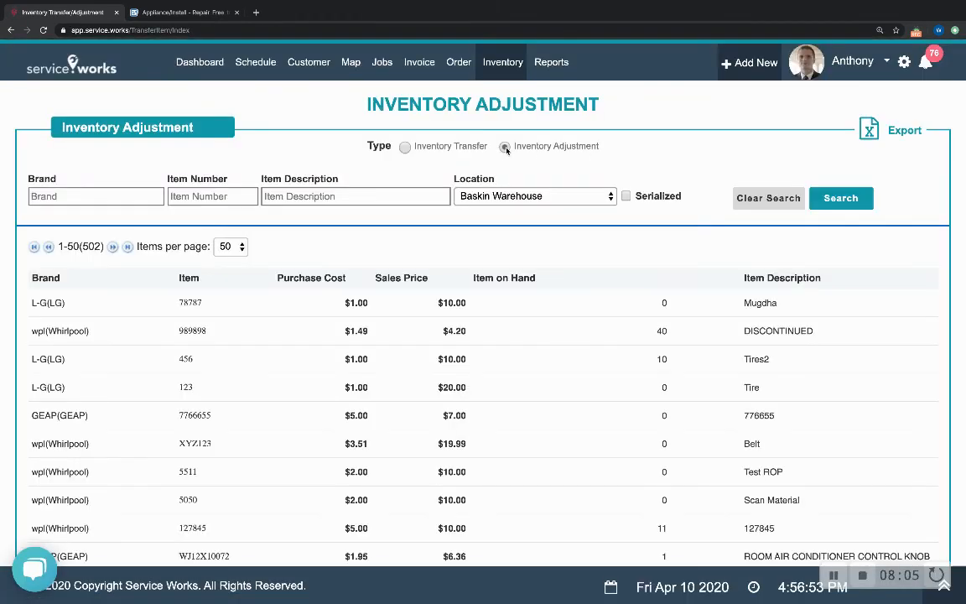
left_click(830, 198)
left_click(556, 198)
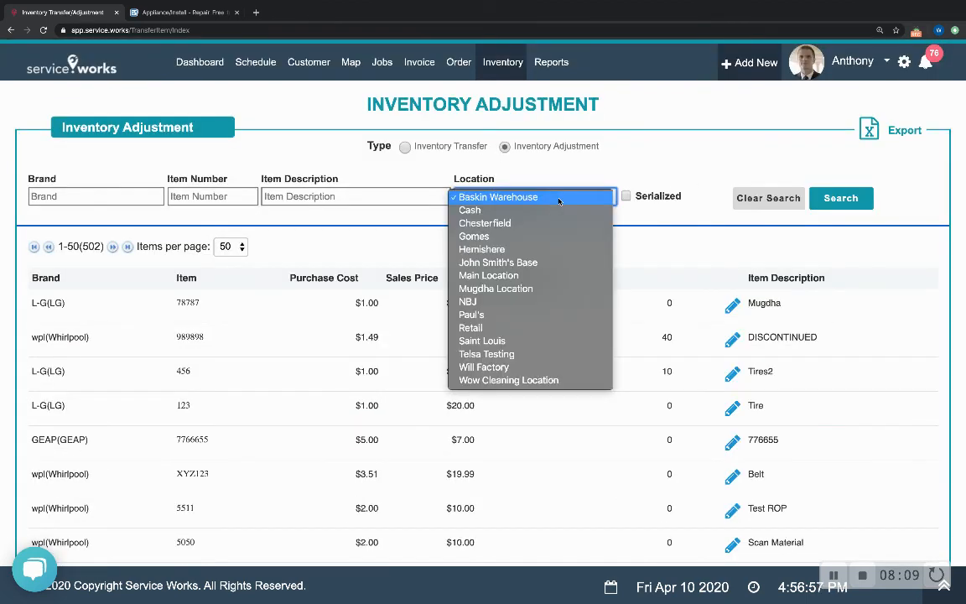
left_click(556, 196)
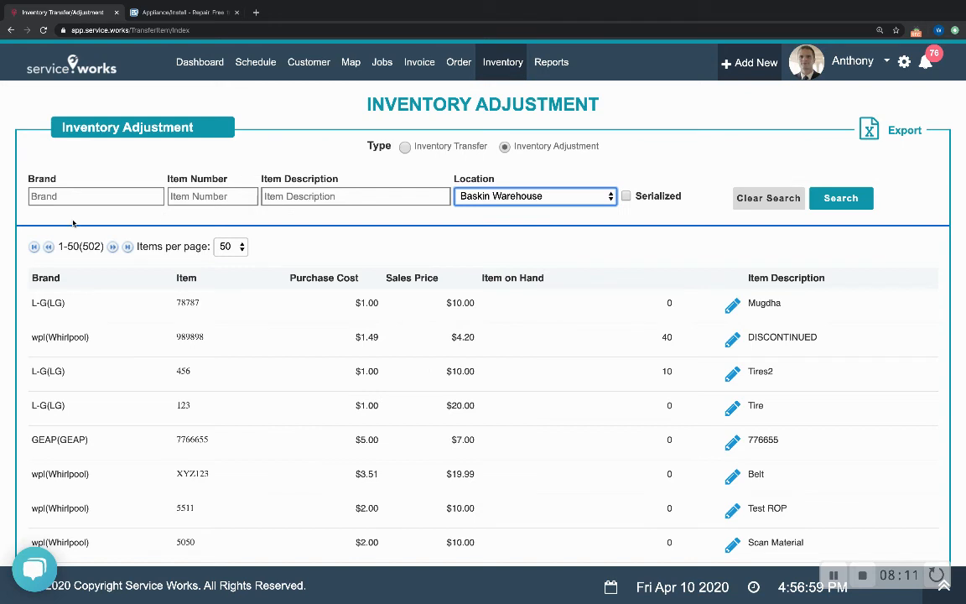
left_click(84, 246)
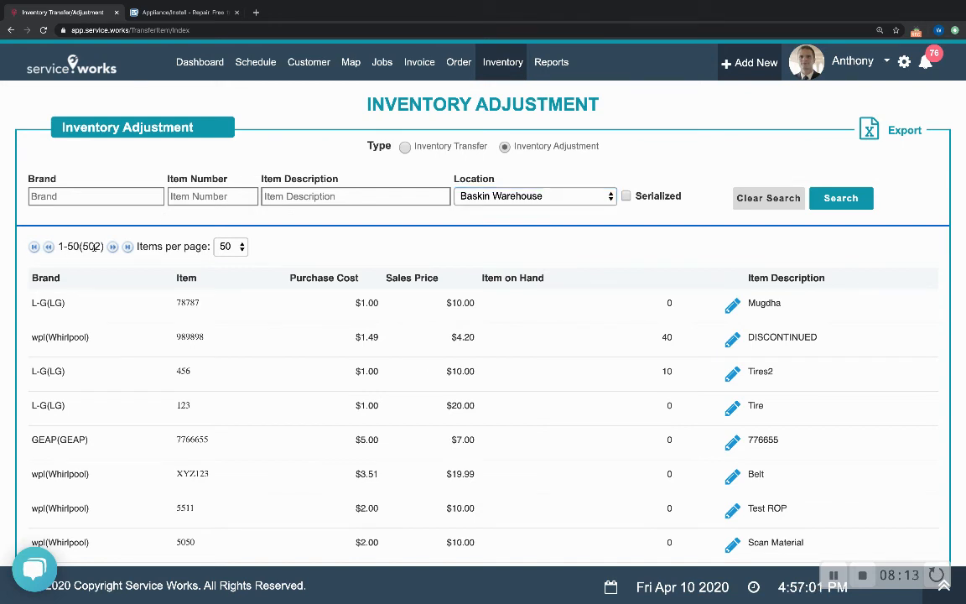
List the adjustable inventory items for Mugdha Location
left_click(478, 198)
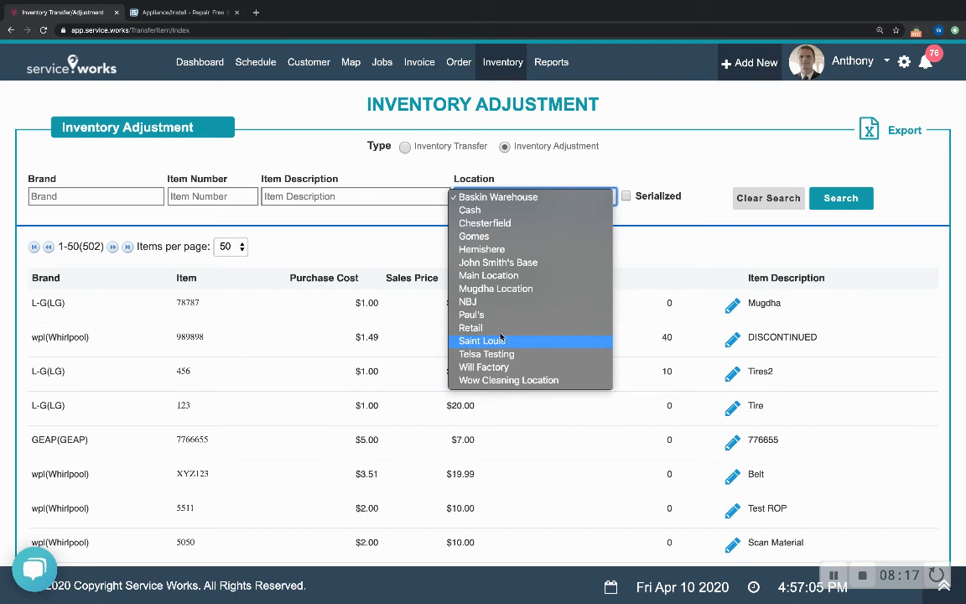
left_click(493, 288)
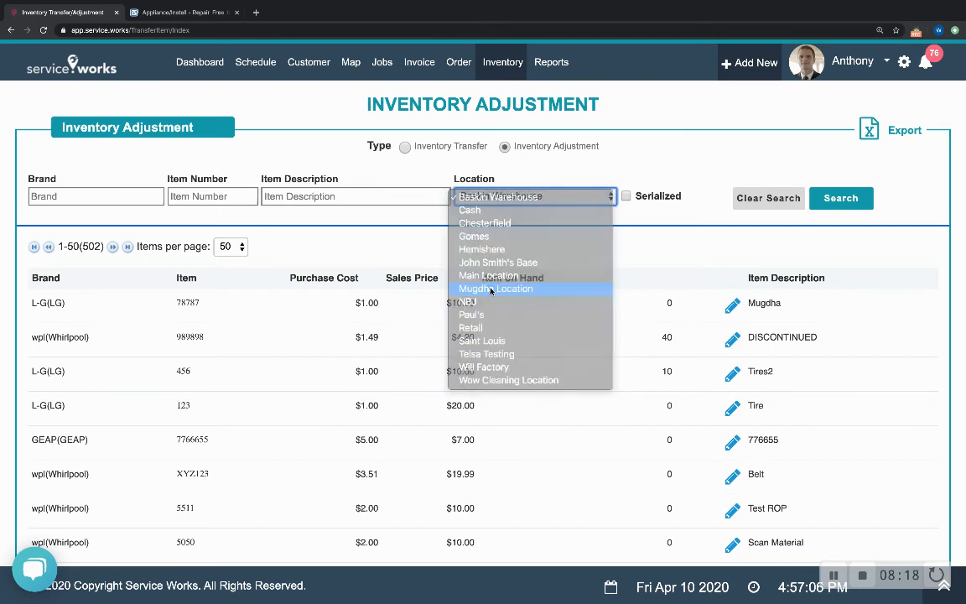
left_click(833, 202)
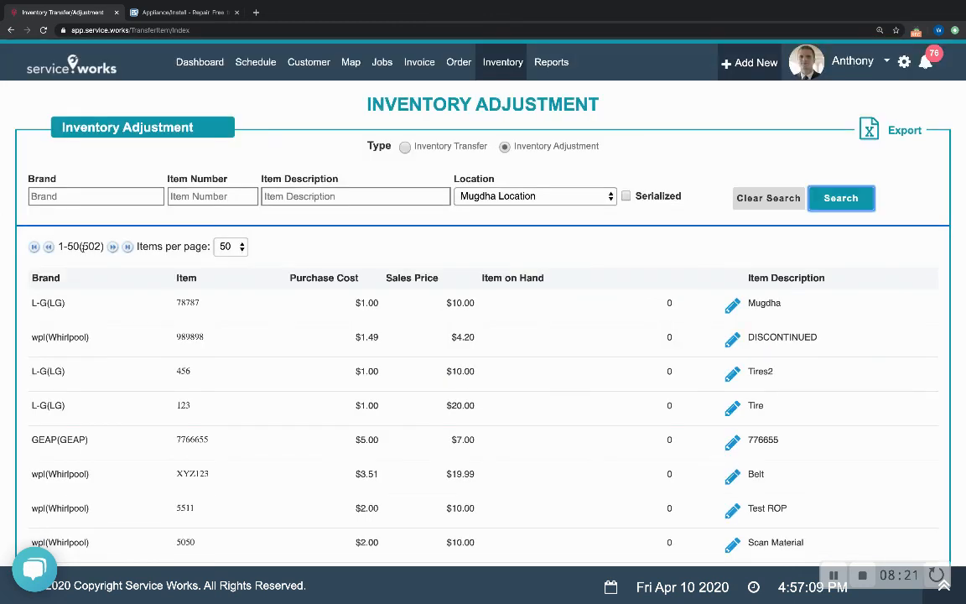
Switch the adjustment list to the Saint Louis location and look through its items
left_click(492, 198)
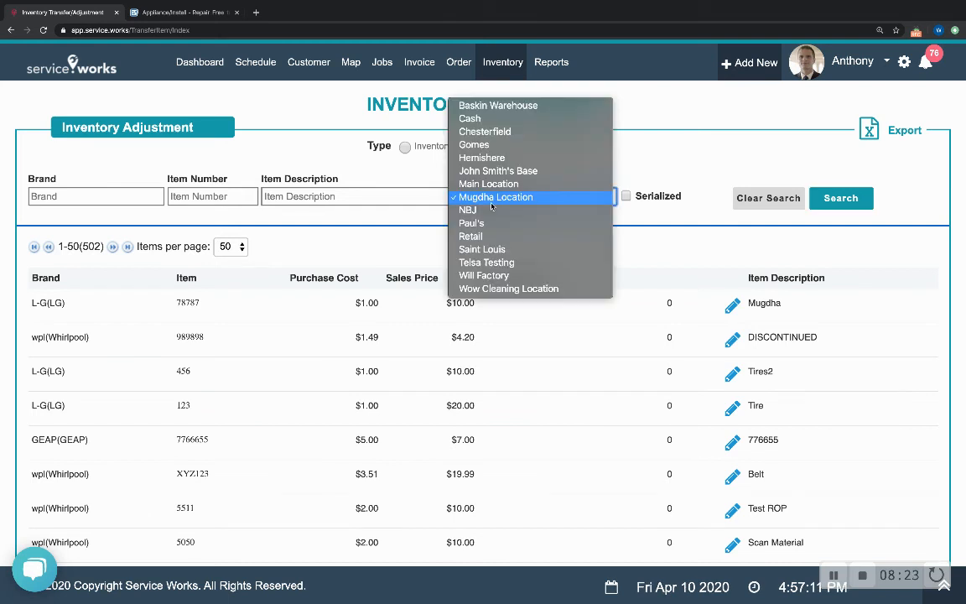
left_click(483, 249)
left_click(837, 204)
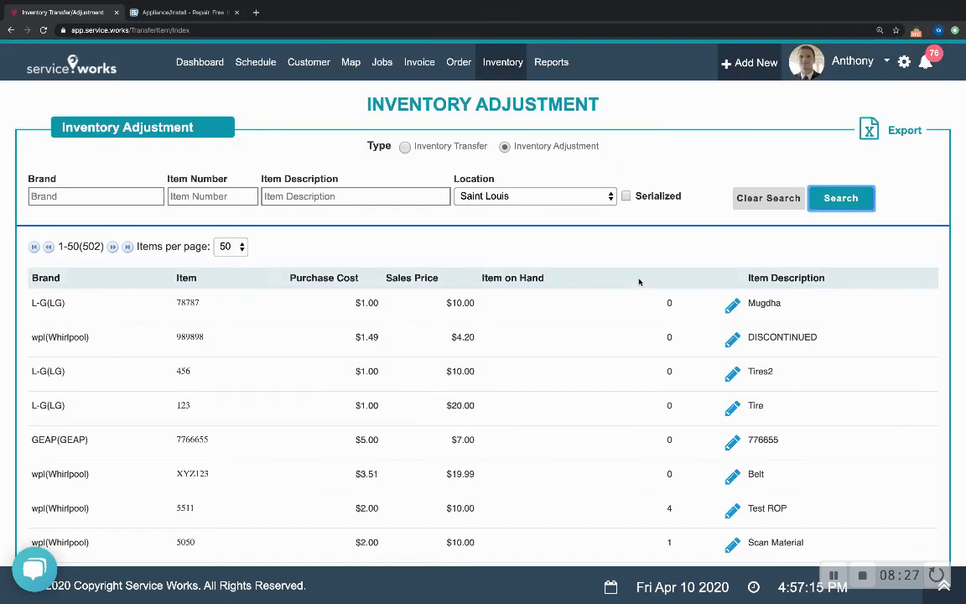
scroll(616, 367, "down", 5)
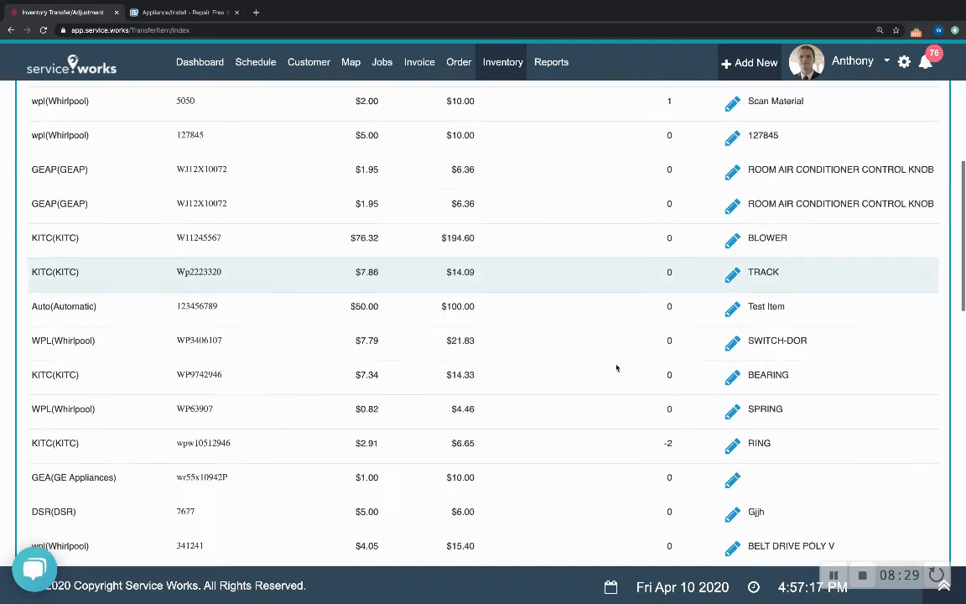
scroll(616, 368, "up", 6)
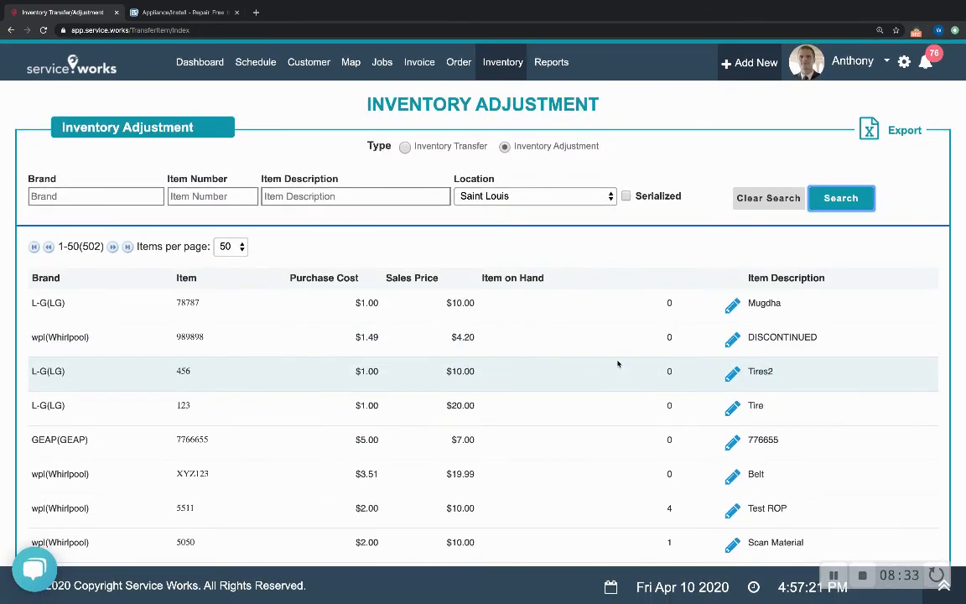
Set Whirlpool item 989898's quantity without an assigned bin to 50 at Saint Louis and save the adjustment
left_click(661, 311)
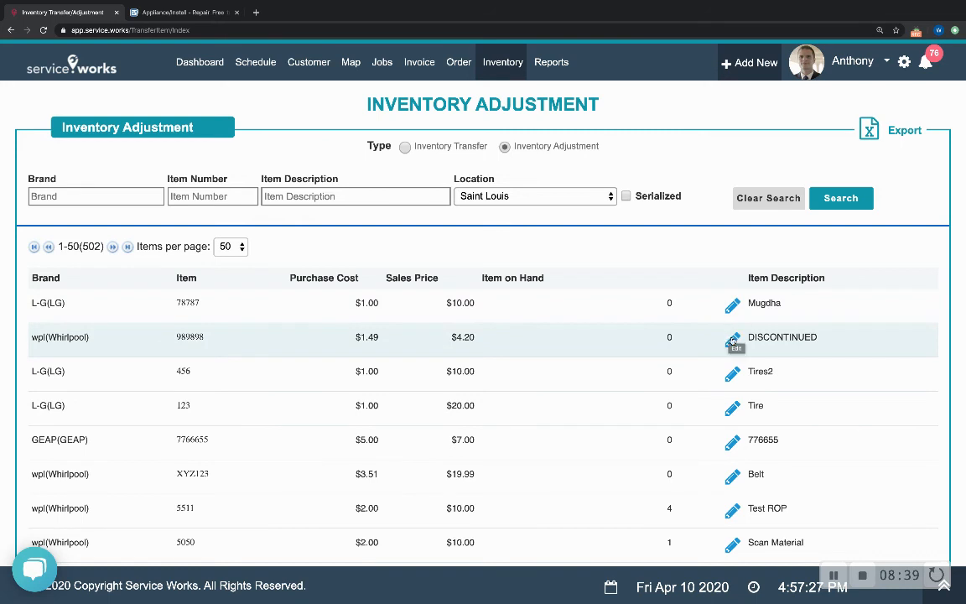
left_click(731, 341)
left_click(711, 403)
type("50")
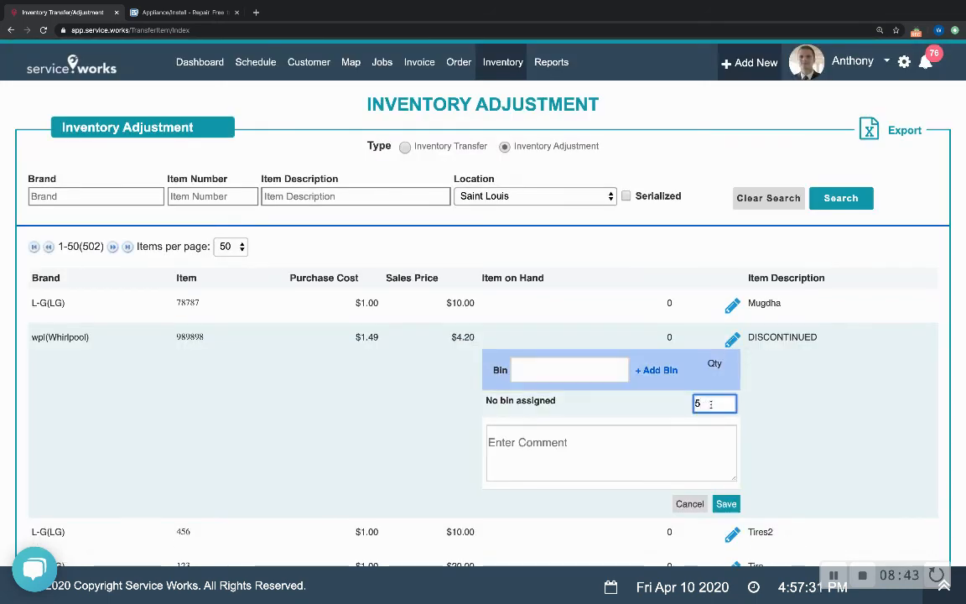
left_click(726, 503)
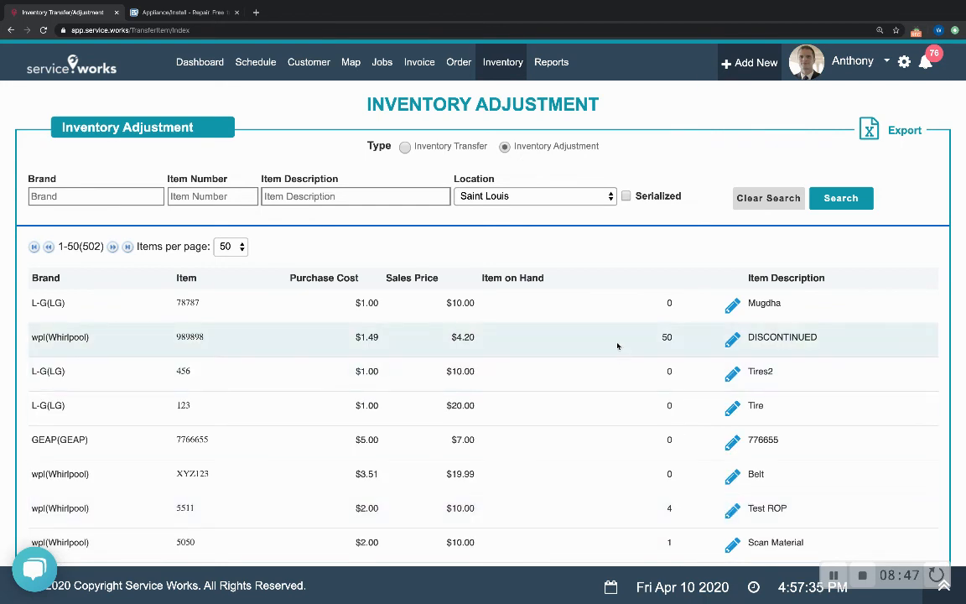
Check Whirlpool item 989898's total on-hand quantity in the inventory item list and open the item for editing
left_click(502, 63)
left_click(498, 93)
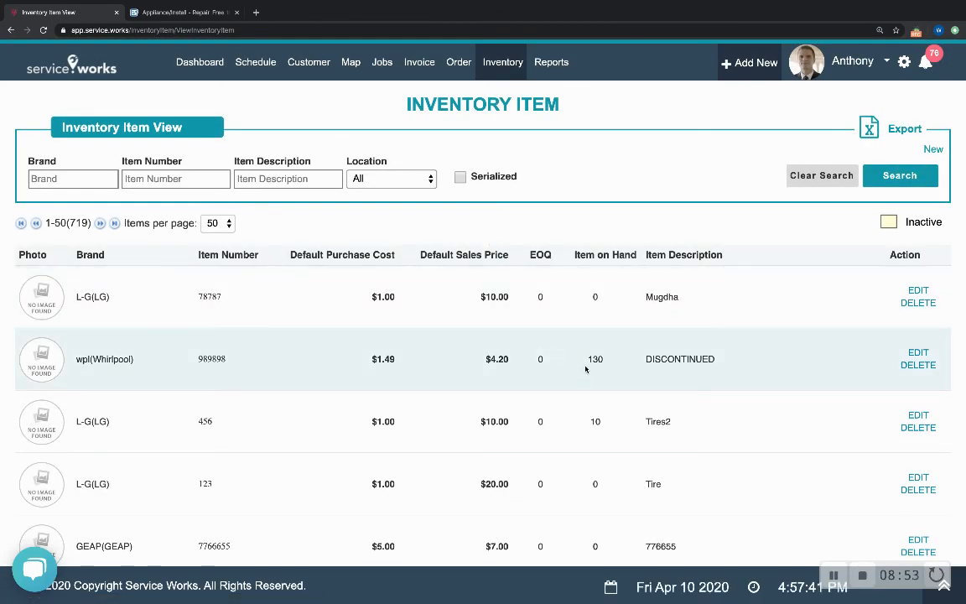
left_click_drag(584, 366, 604, 363)
left_click(612, 361)
left_click(919, 353)
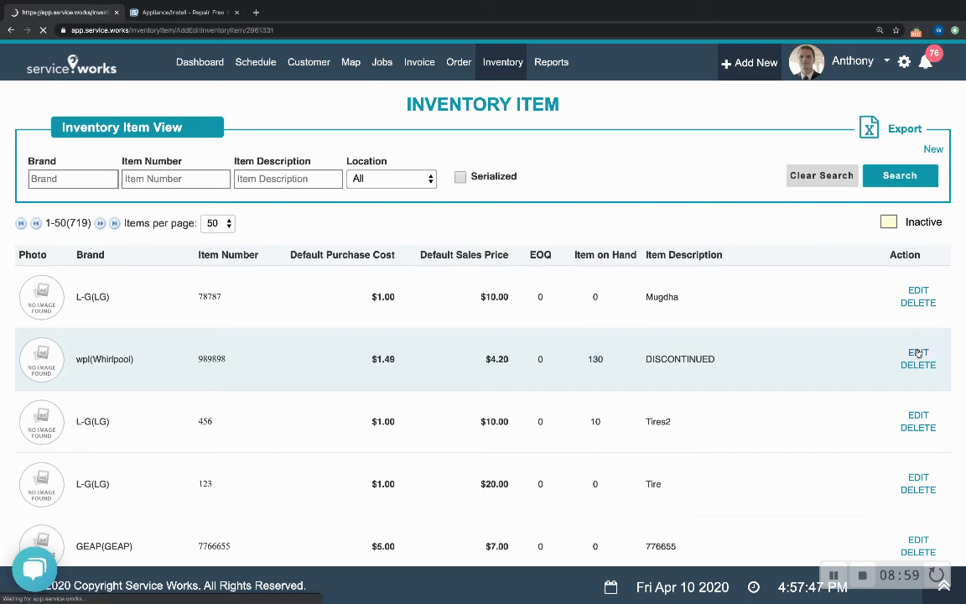
Examine the item's bins and quantities at Baskin Warehouse, Cash and Chesterfield
scroll(879, 348, "down", 3)
scroll(878, 348, "down", 6)
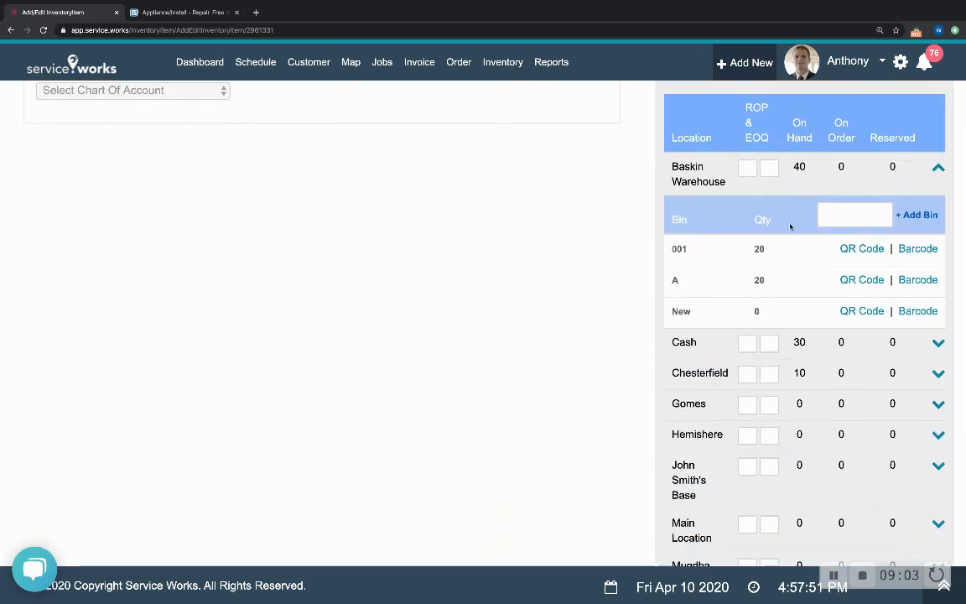
scroll(805, 279, "down", 1)
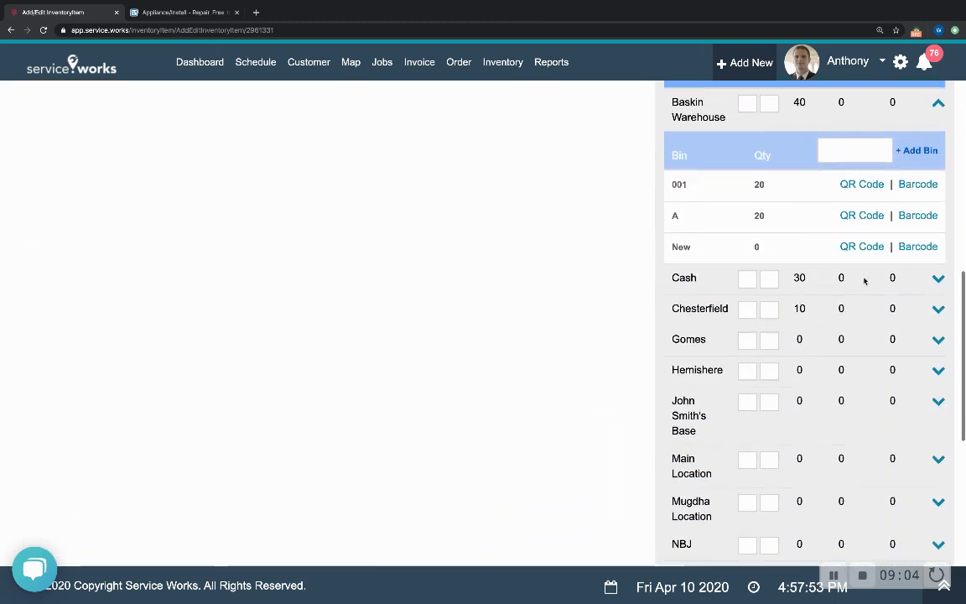
left_click(939, 278)
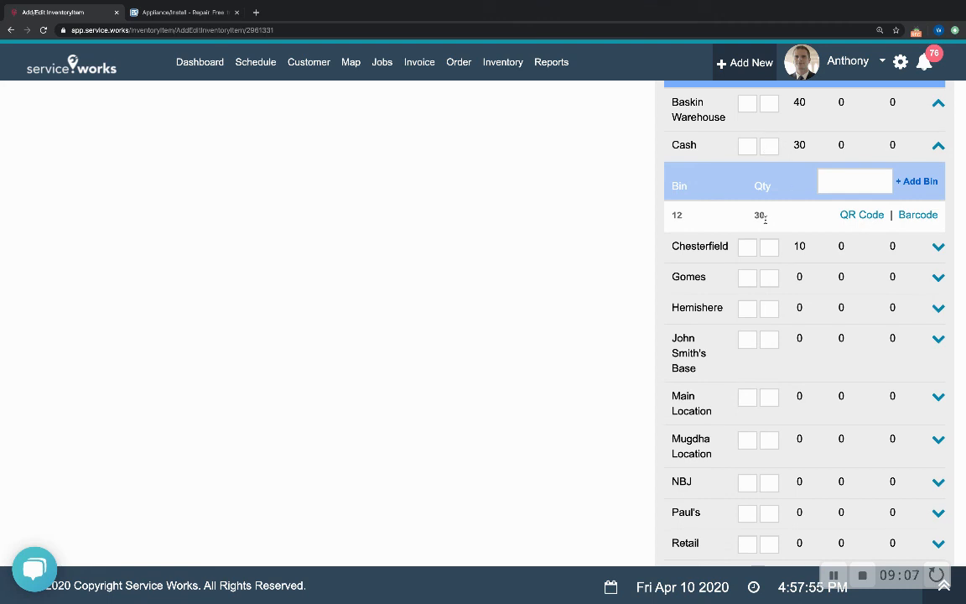
left_click(939, 246)
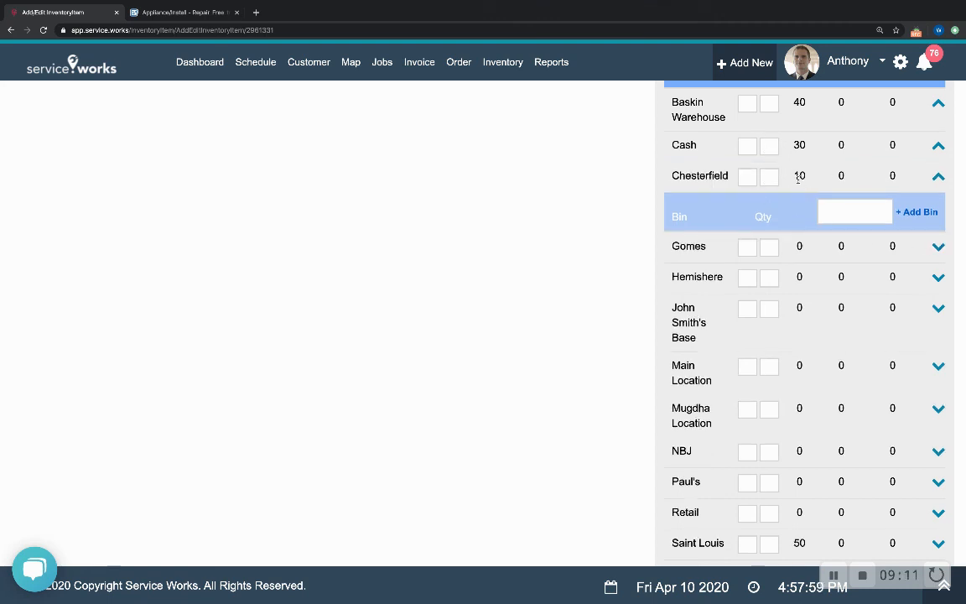
Expand the item's Saint Louis location and add bin H12 to it
scroll(779, 293, "down", 2)
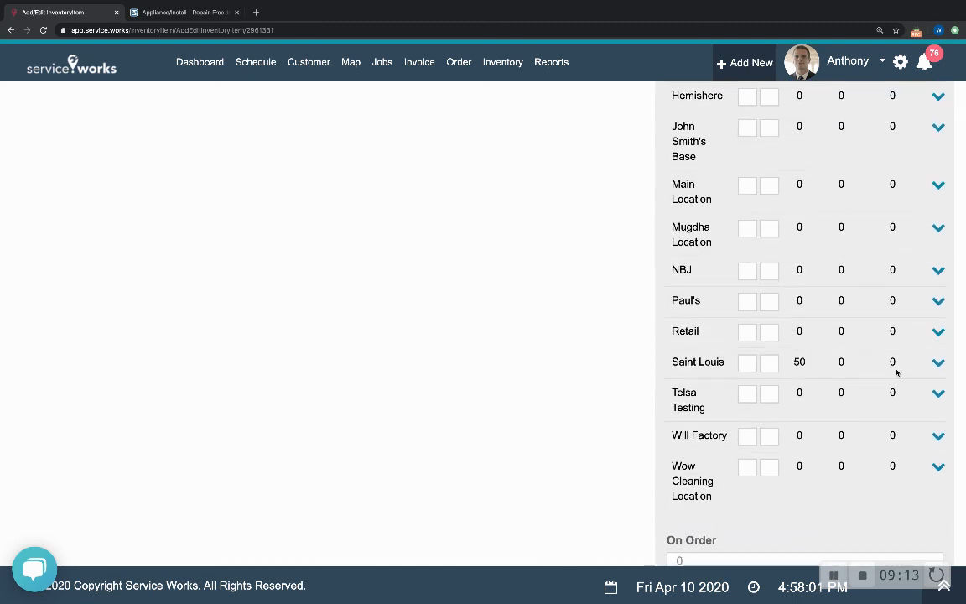
left_click(938, 364)
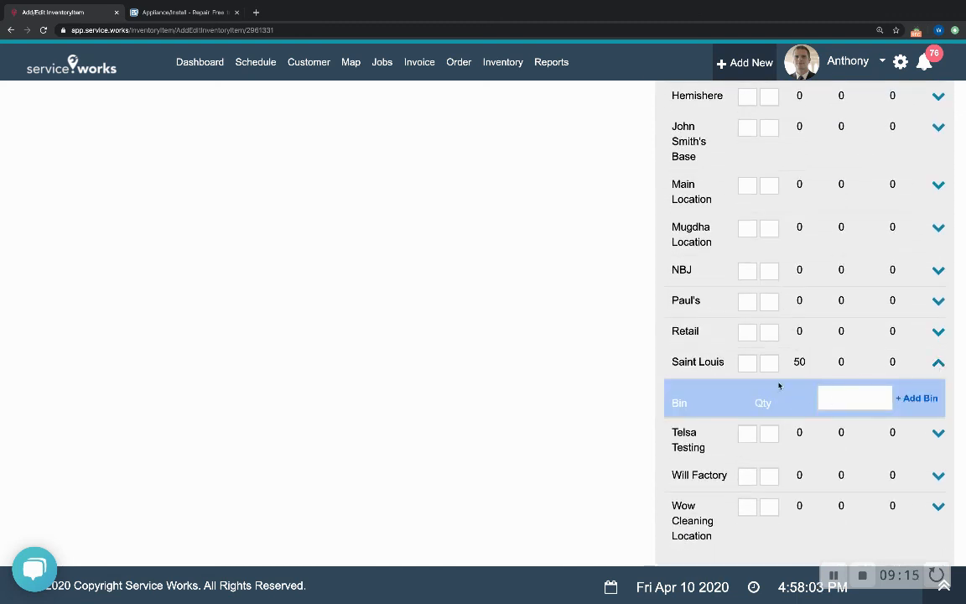
left_click(850, 397)
left_click(836, 428)
left_click(912, 400)
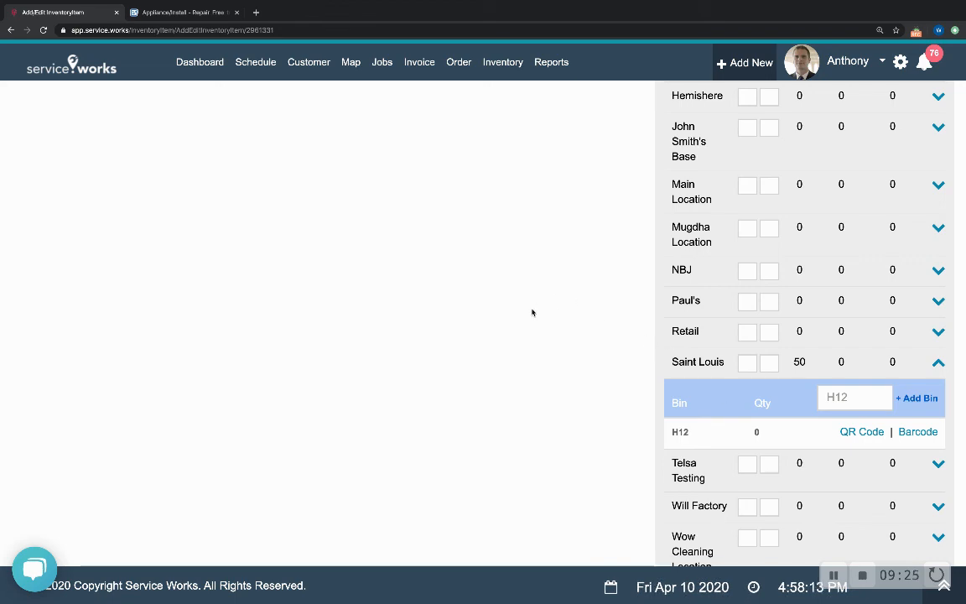
Return to the inventory transfer page and switch its type to Inventory Adjustment
scroll(531, 313, "up", 6)
mouse_move(471, 65)
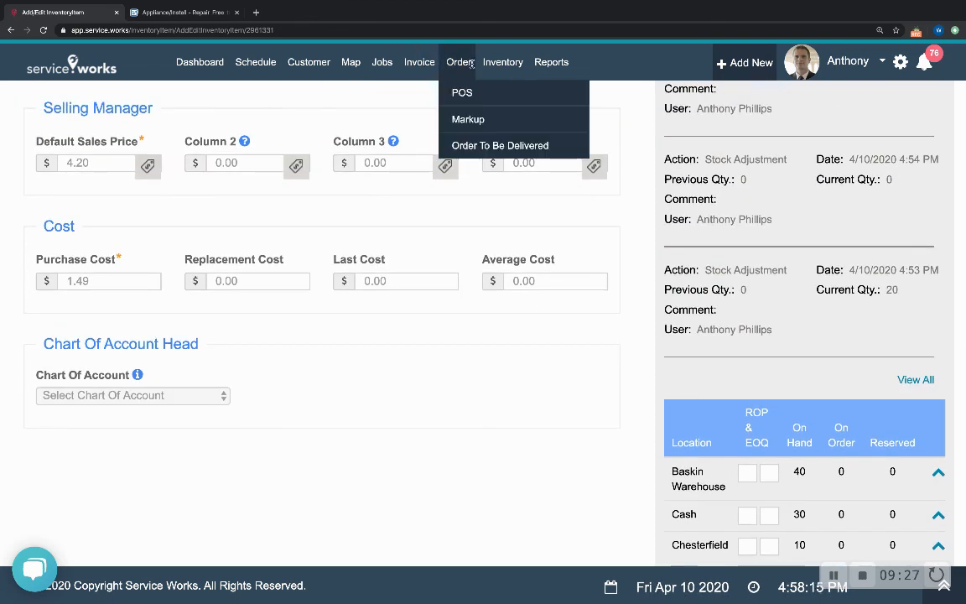
mouse_move(504, 64)
left_click(475, 217)
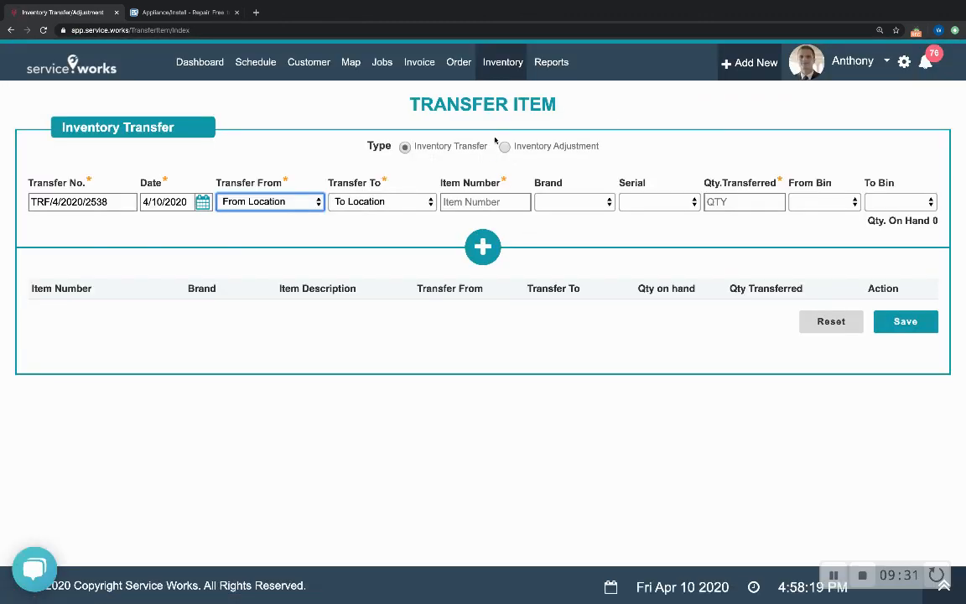
left_click(504, 146)
Filter the inventory adjustment list to the Saint Louis location
scroll(521, 302, "down", 1)
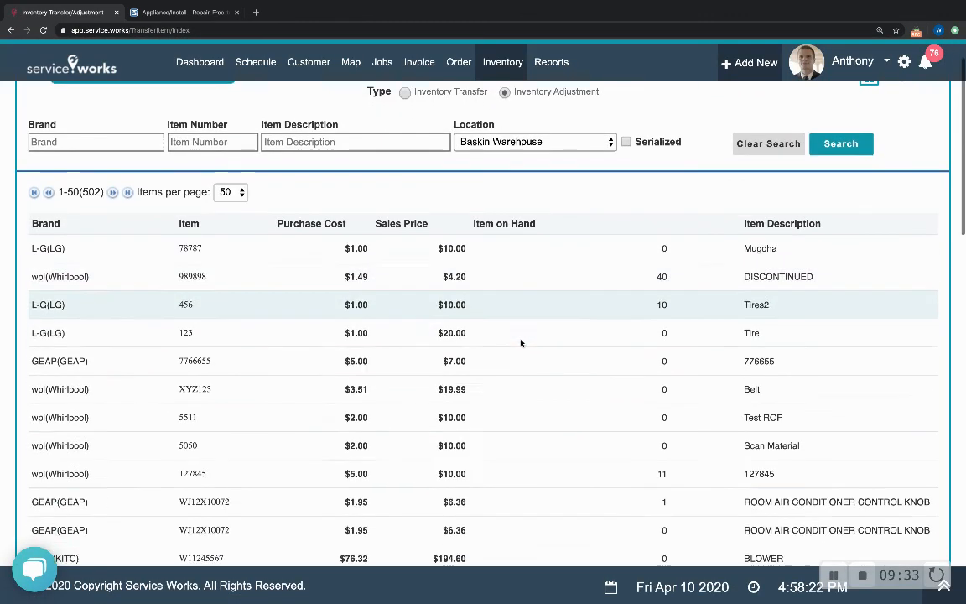
scroll(587, 277, "up", 1)
scroll(614, 248, "up", 1)
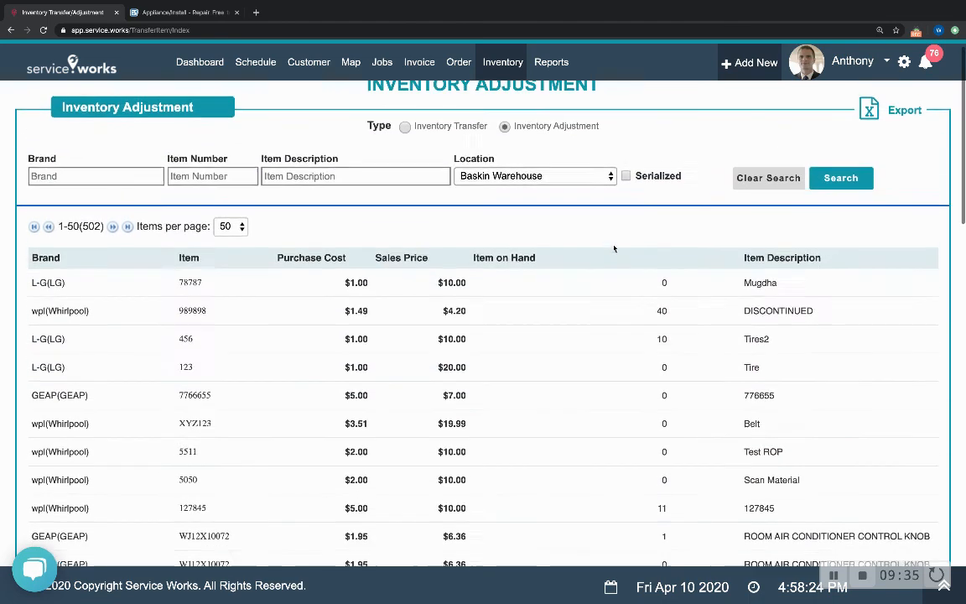
scroll(615, 248, "up", 1)
left_click(537, 188)
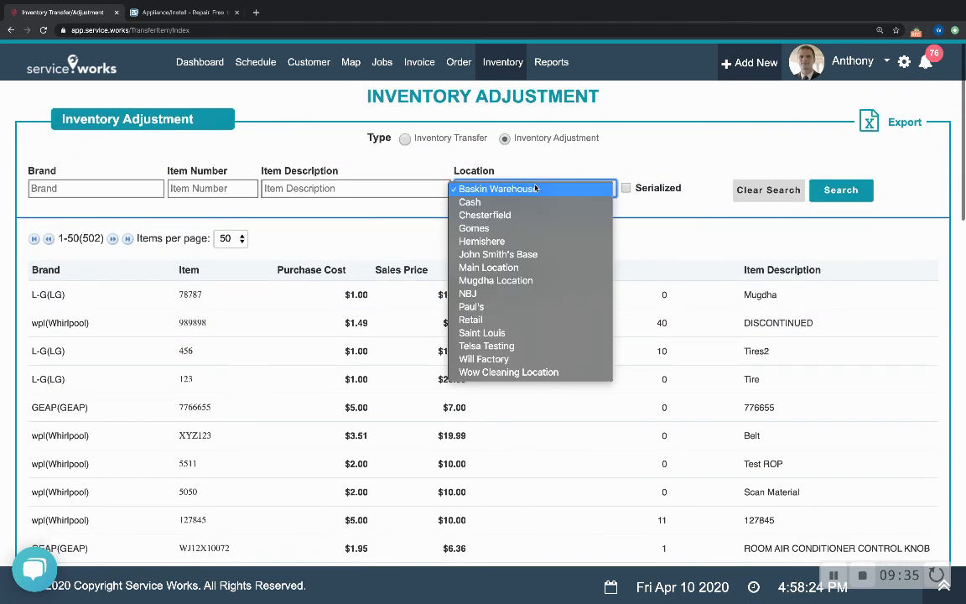
left_click(509, 334)
left_click(834, 190)
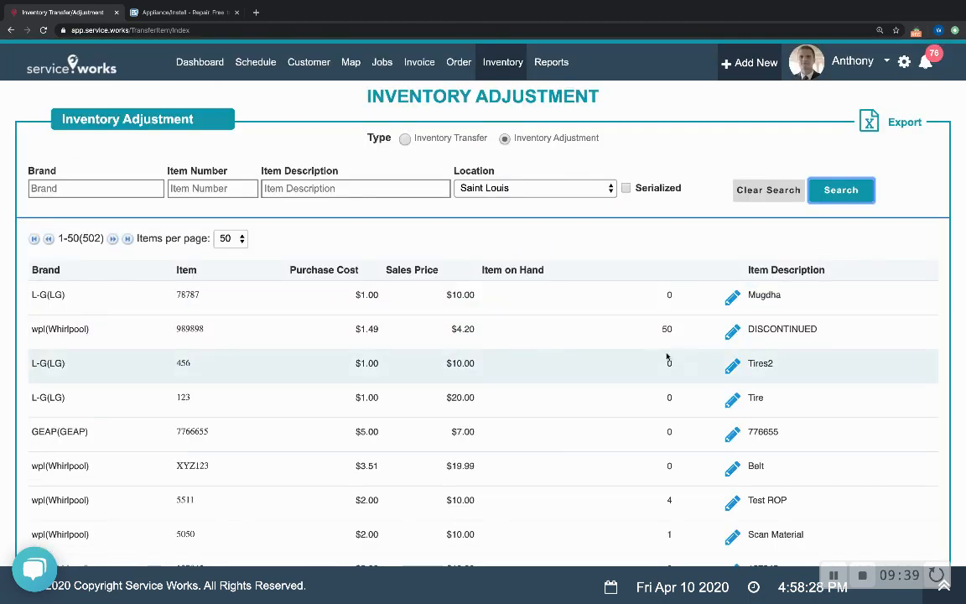
Open Whirlpool item 989898's Saint Louis quantities for editing and add bin H12 to the adjustment
left_click(733, 333)
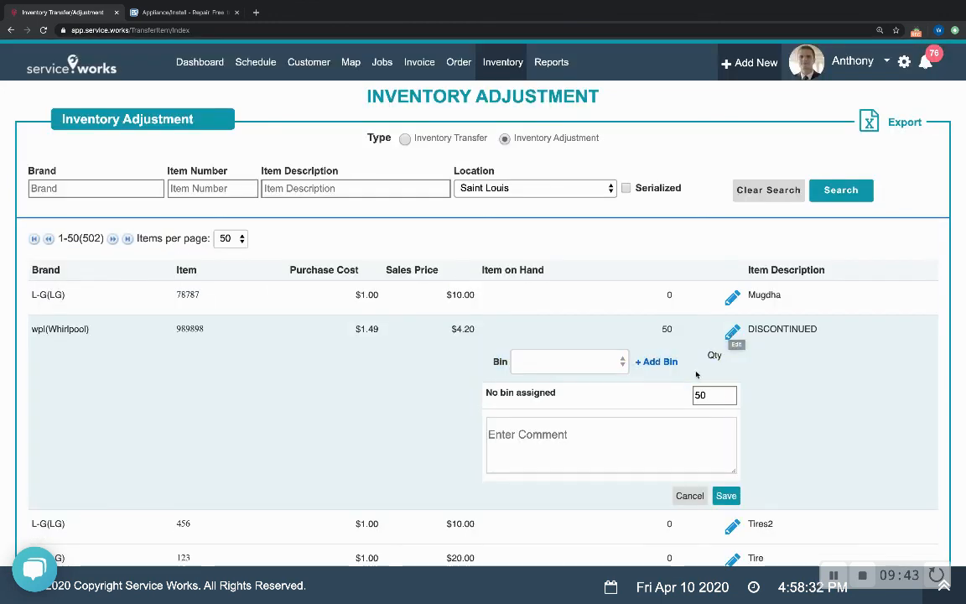
left_click(602, 362)
left_click(528, 392)
left_click(655, 362)
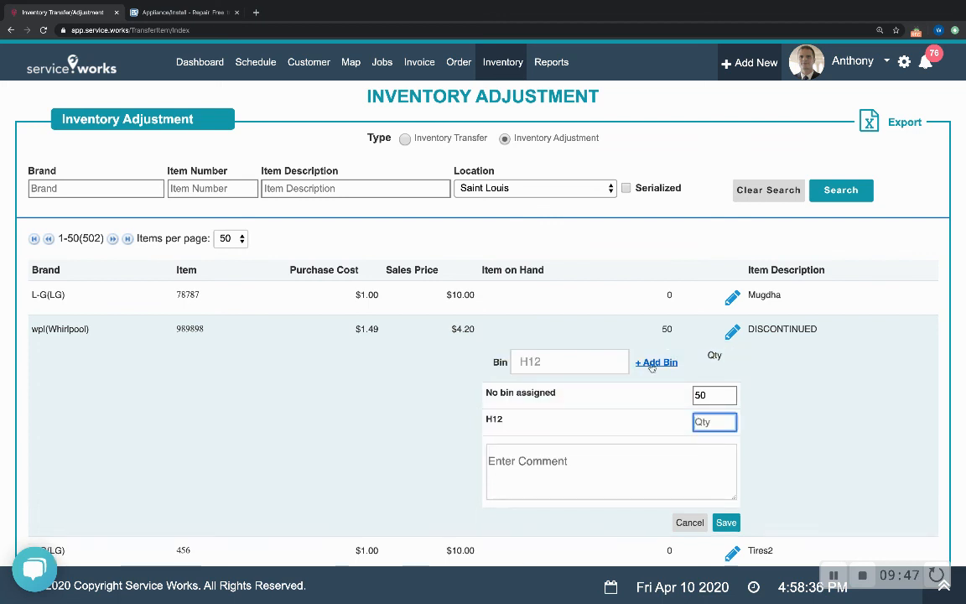
Set bin H12's quantity to 50, clear the quantity with no bin assigned, and save the adjustment
type("50")
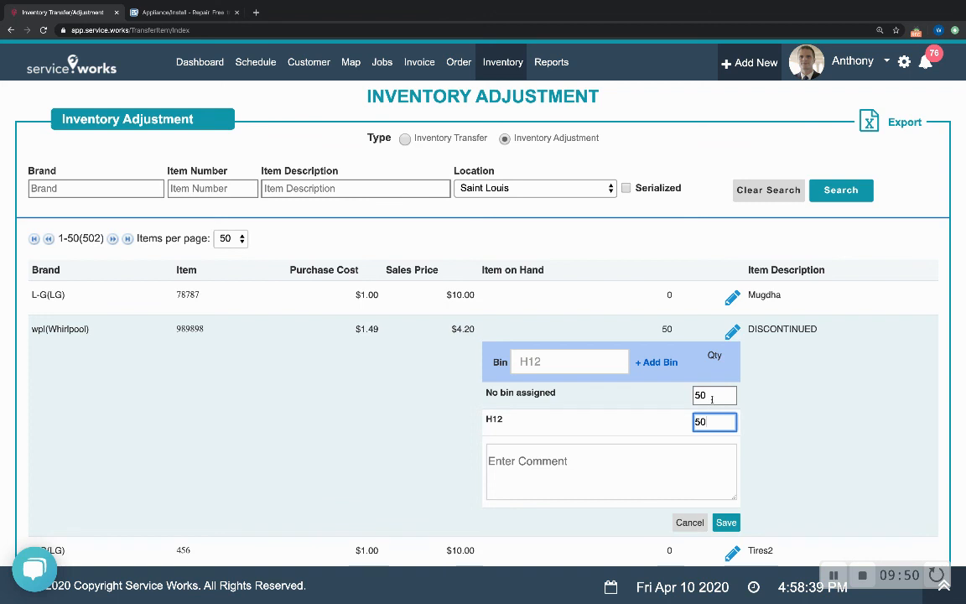
left_click_drag(713, 396, 672, 396)
key("BackSpace")
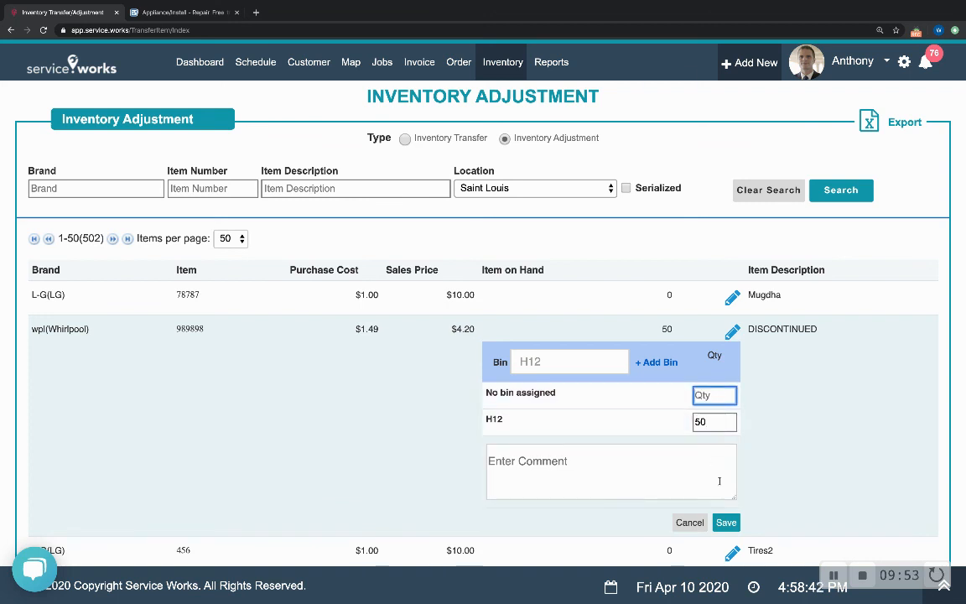
left_click(726, 522)
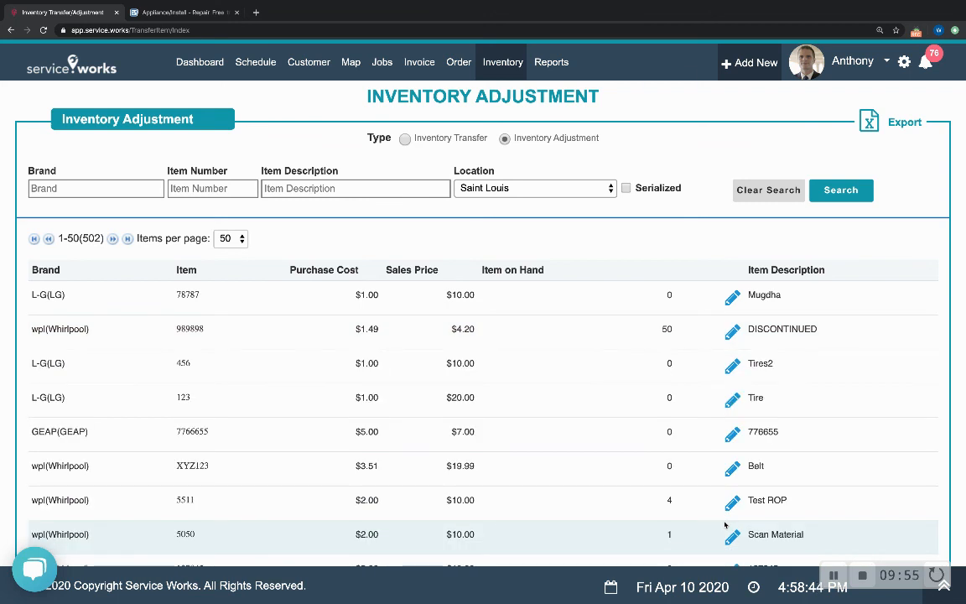